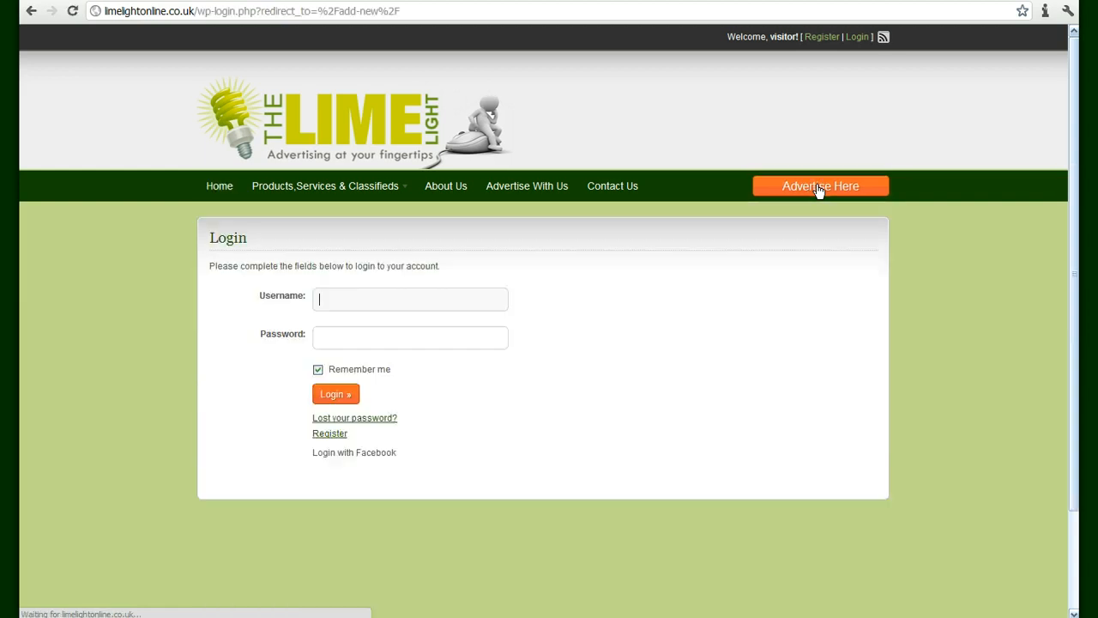
Open the Register form and enter a new username alongside the prefilled e-mail address
{"action": "left_click", "coordinate": [747, 342]}
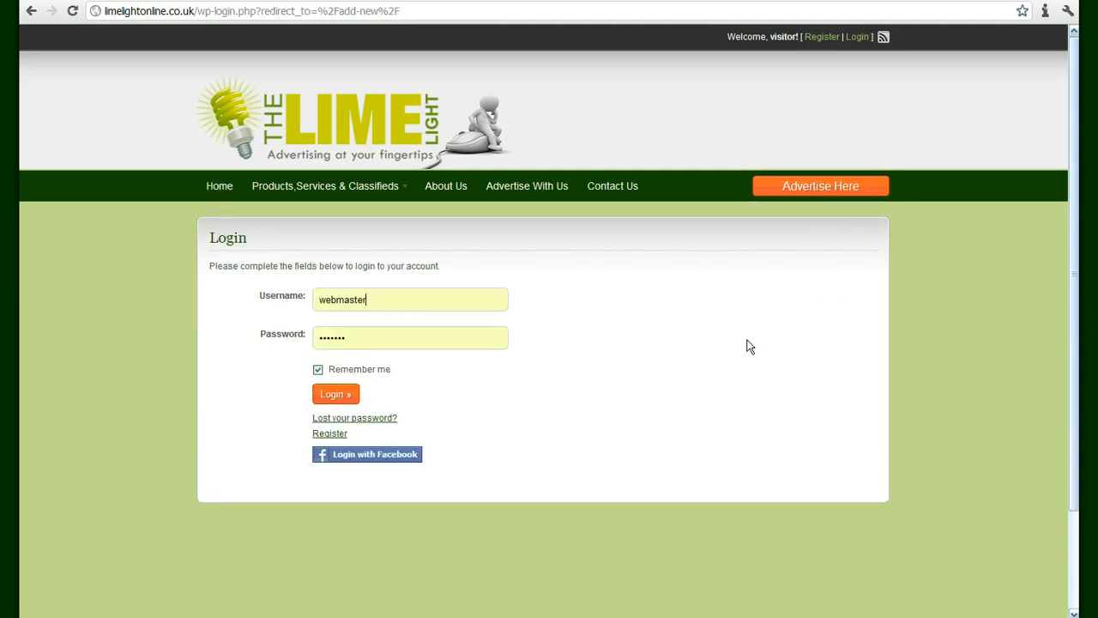
{"action": "left_click", "coordinate": [330, 431]}
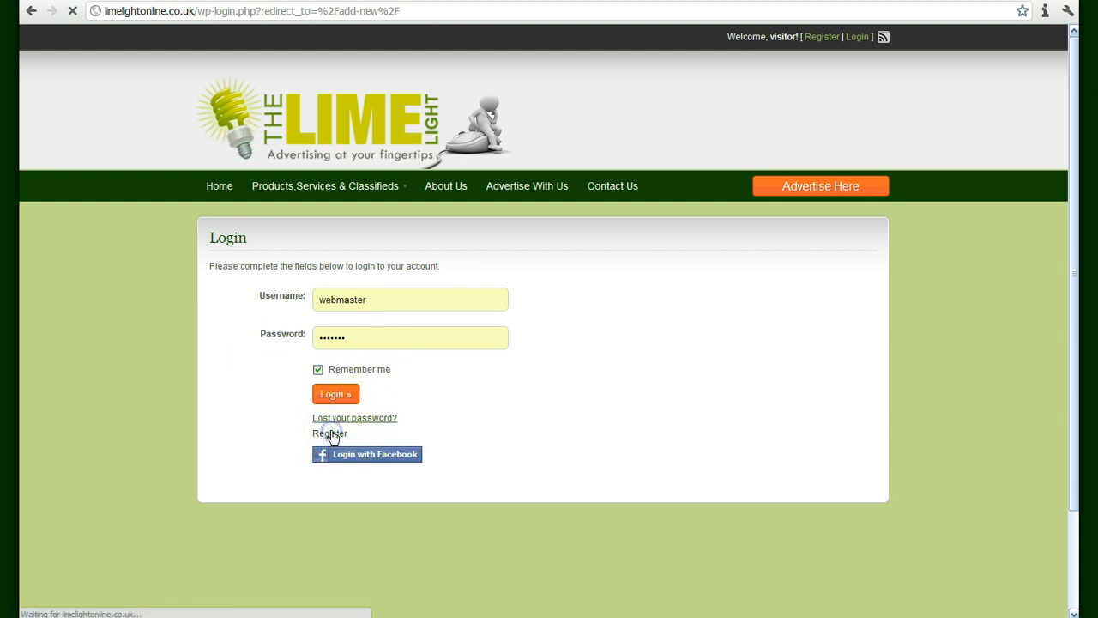
{"action": "left_click", "coordinate": [347, 392]}
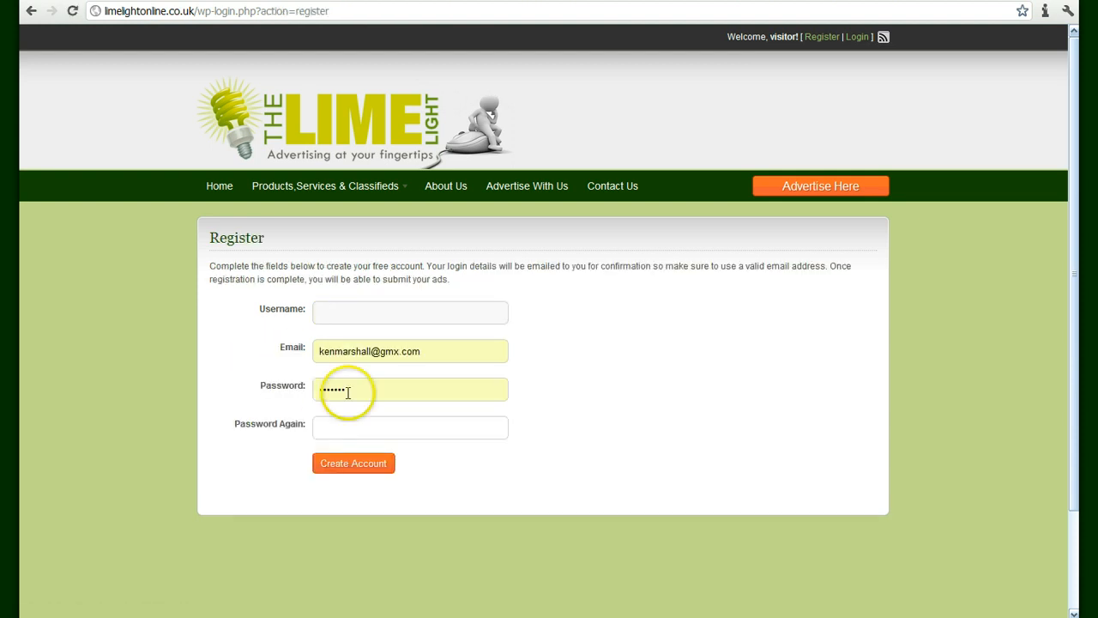
{"action": "left_click", "coordinate": [434, 354]}
{"action": "left_click", "coordinate": [381, 317]}
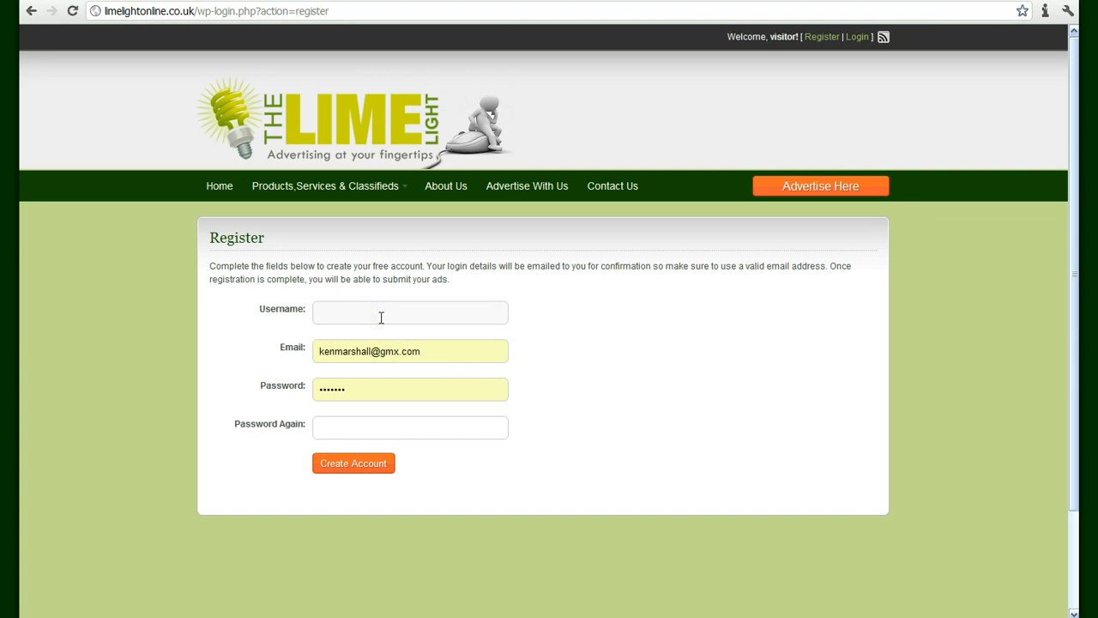
{"action": "type", "text": "kenn"}
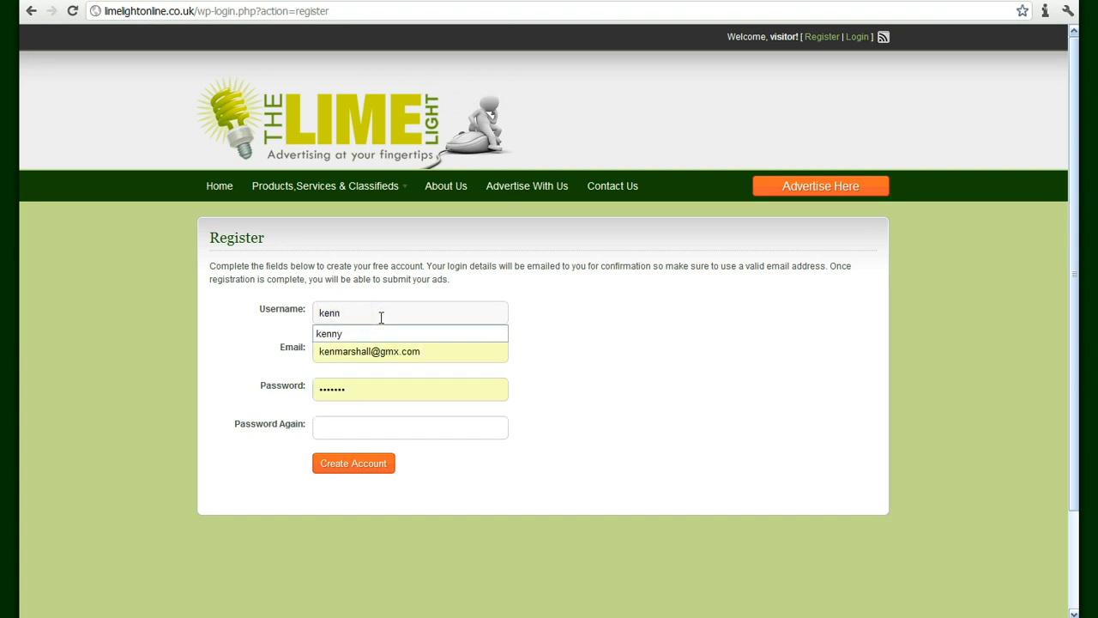
{"action": "key", "text": "BackSpace"}
{"action": "left_click", "coordinate": [380, 314]}
{"action": "left_click", "coordinate": [632, 345]}
{"action": "left_click", "coordinate": [422, 382]}
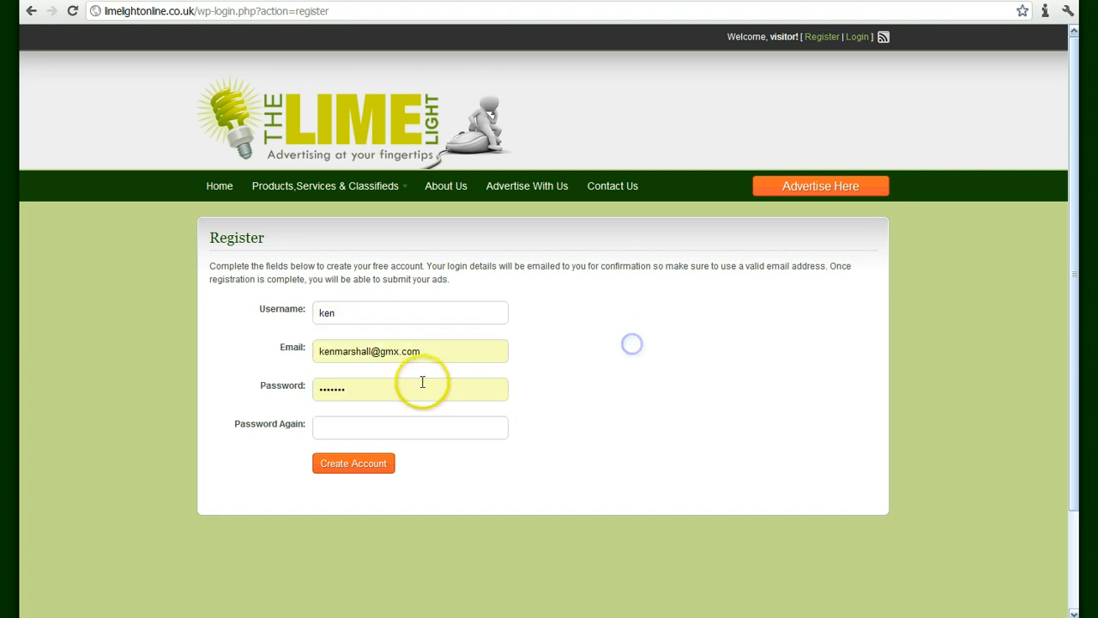
Enter the account password twice and create the account
{"action": "left_click", "coordinate": [263, 382]}
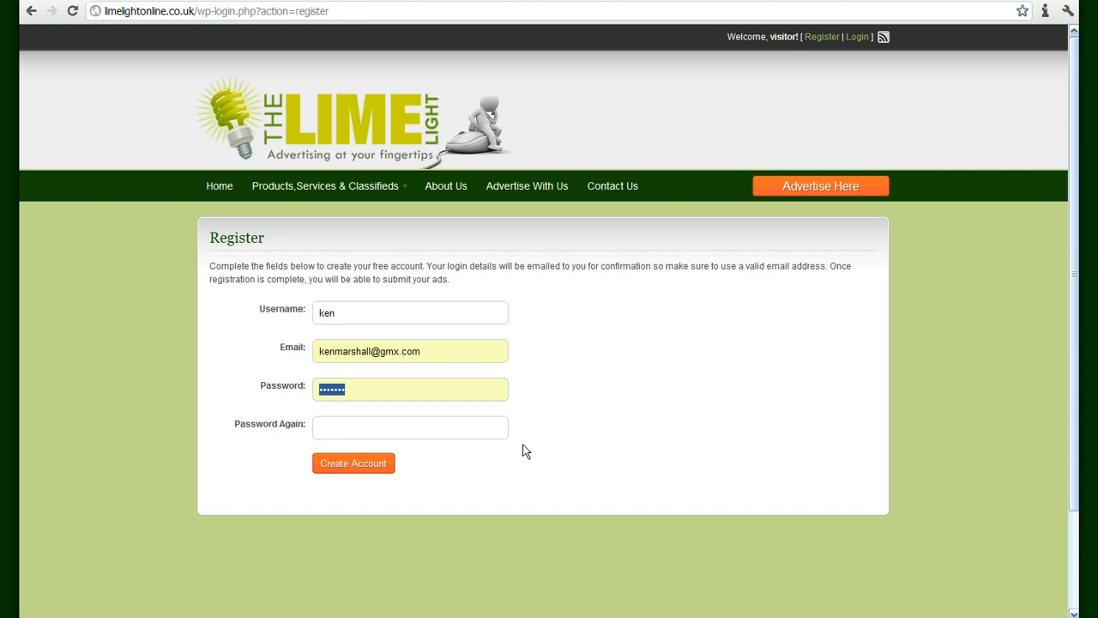
{"action": "type", "text": "•••••••"}
{"action": "key", "text": "Tab"}
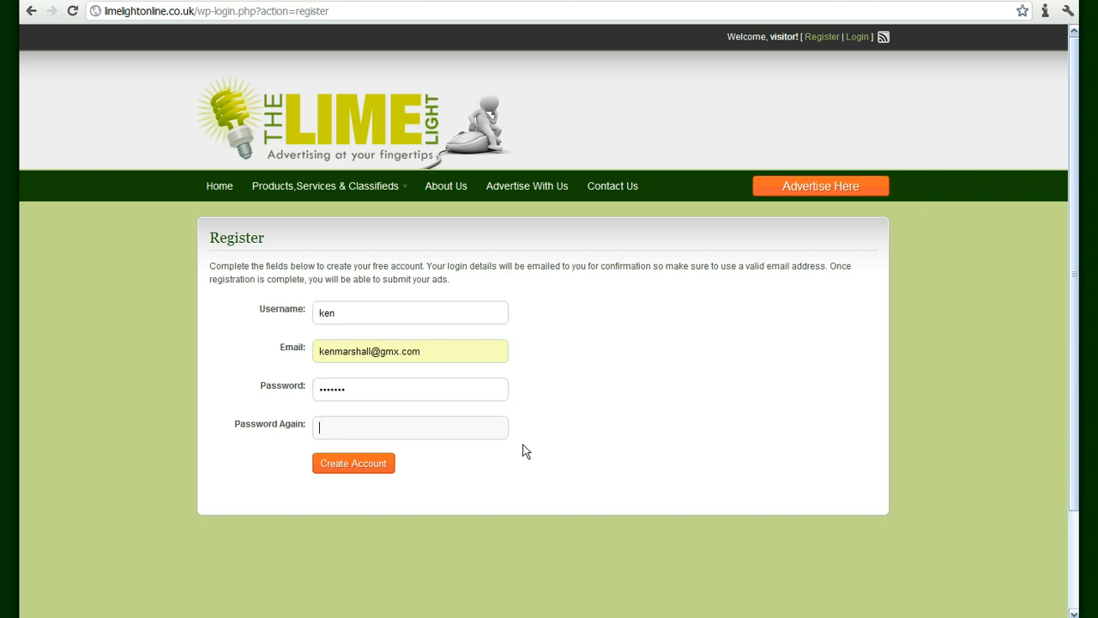
{"action": "type", "text": "•••••••"}
{"action": "left_click", "coordinate": [353, 466]}
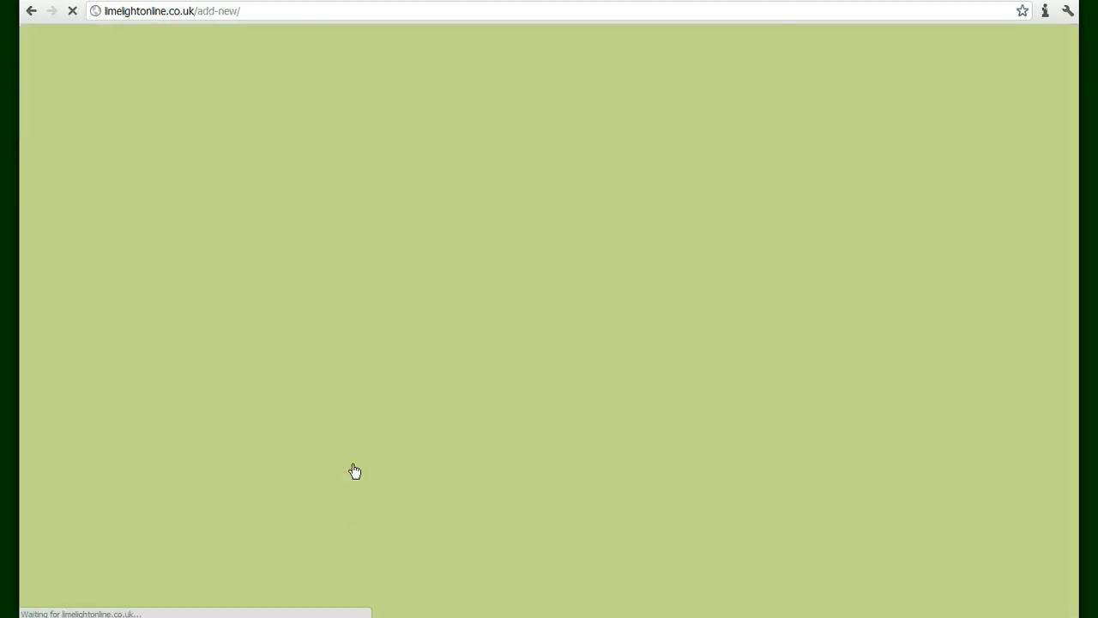
Return to the home page and browse the Advertise With Us rates
{"action": "scroll", "coordinate": [503, 412], "scroll_direction": "down", "scroll_amount": 2}
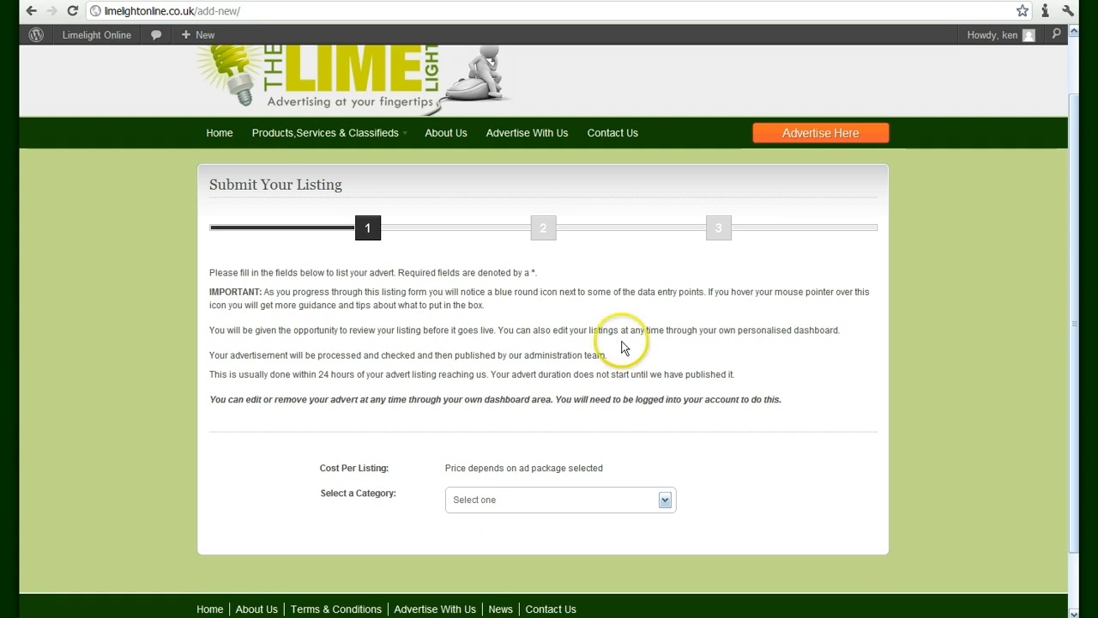
{"action": "left_click", "coordinate": [1073, 209]}
{"action": "left_click_drag", "start_coordinate": [1073, 209], "coordinate": [815, 286]}
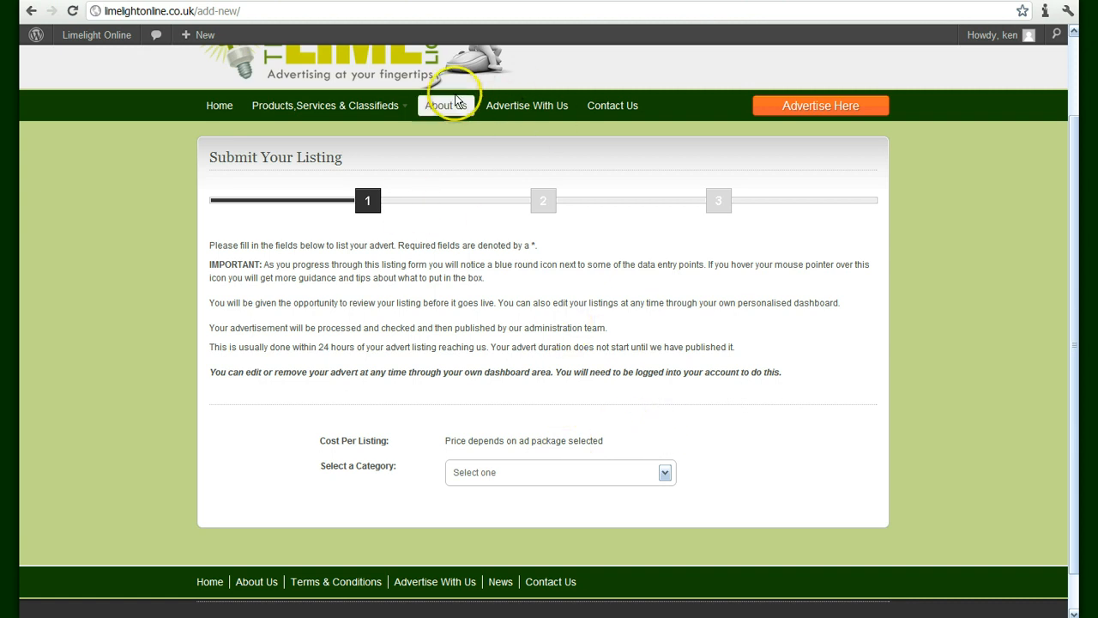
{"action": "left_click", "coordinate": [527, 84]}
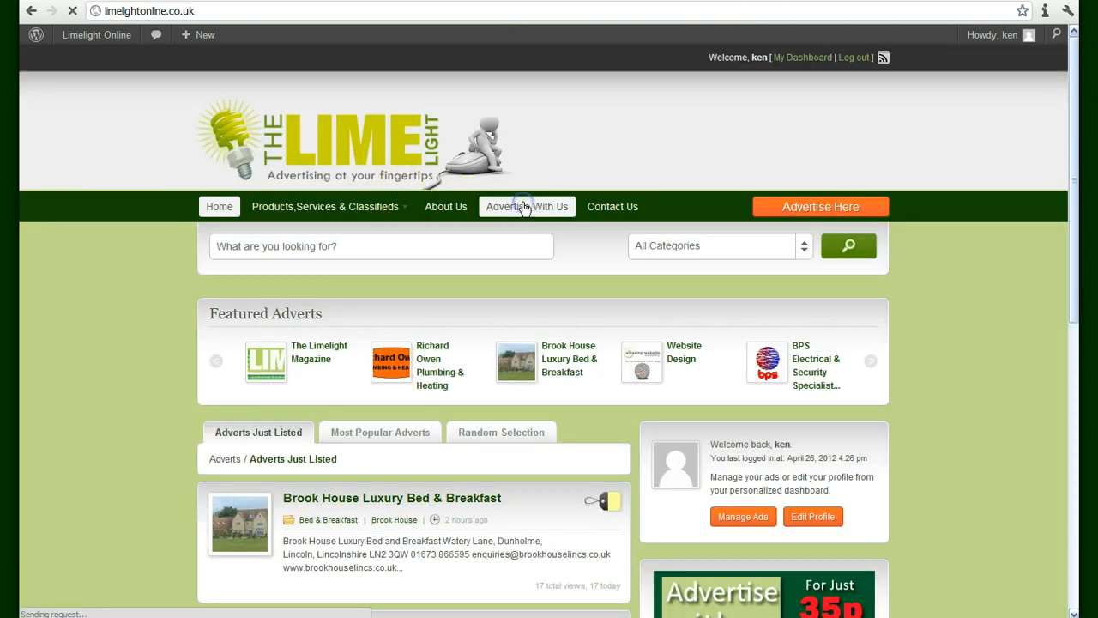
{"action": "left_click", "coordinate": [523, 207]}
{"action": "scroll", "coordinate": [463, 252], "scroll_direction": "down", "scroll_amount": 9}
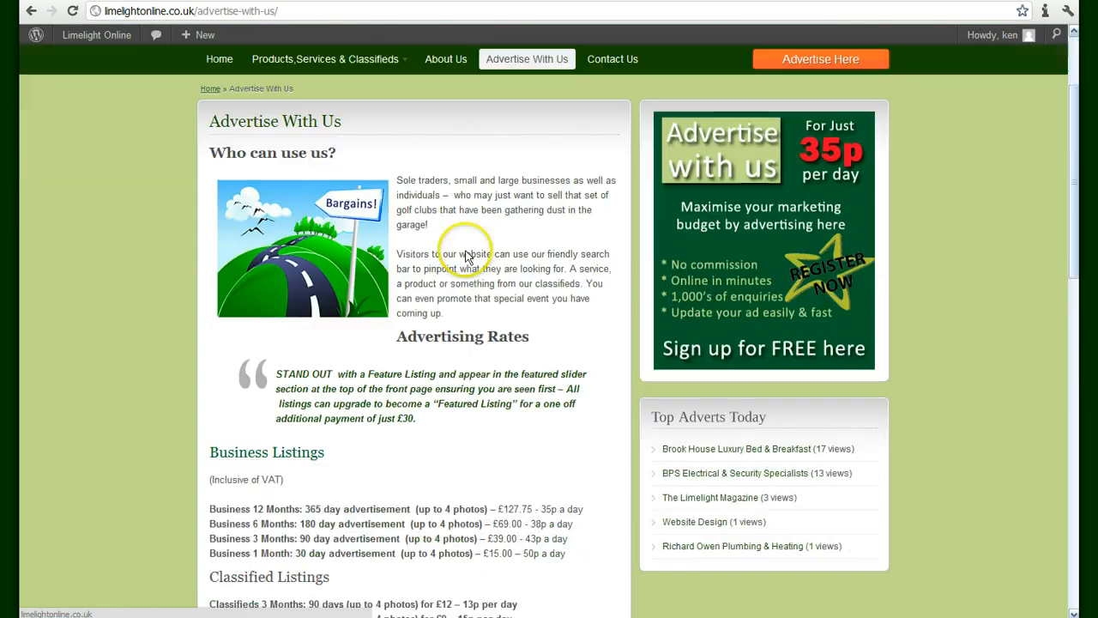
{"action": "scroll", "coordinate": [455, 221], "scroll_direction": "up", "scroll_amount": 4}
{"action": "scroll", "coordinate": [457, 223], "scroll_direction": "up", "scroll_amount": 5}
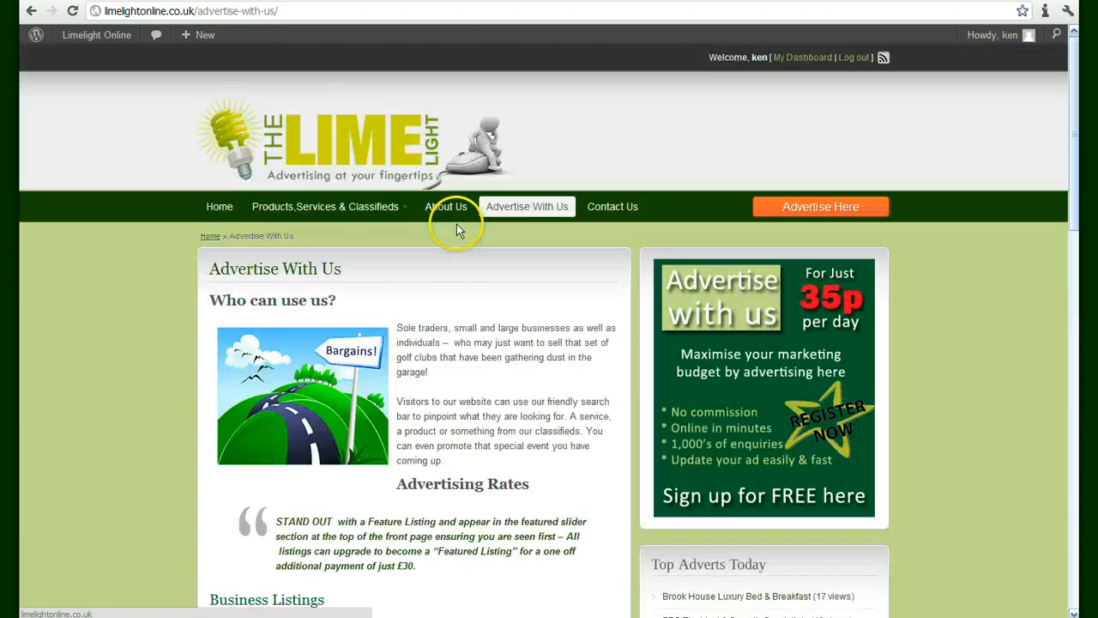
Go back to Submit Your Listing and open the Select a Category dropdown
{"action": "left_click", "coordinate": [220, 206]}
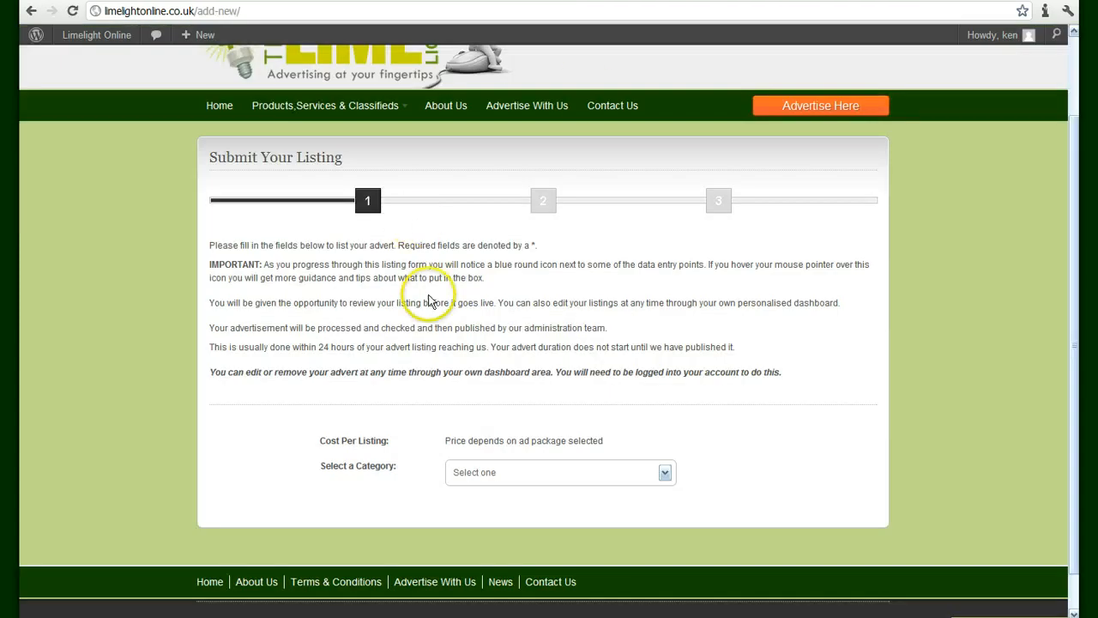
{"action": "scroll", "coordinate": [593, 360], "scroll_direction": "down", "scroll_amount": 1}
{"action": "left_click", "coordinate": [666, 429]}
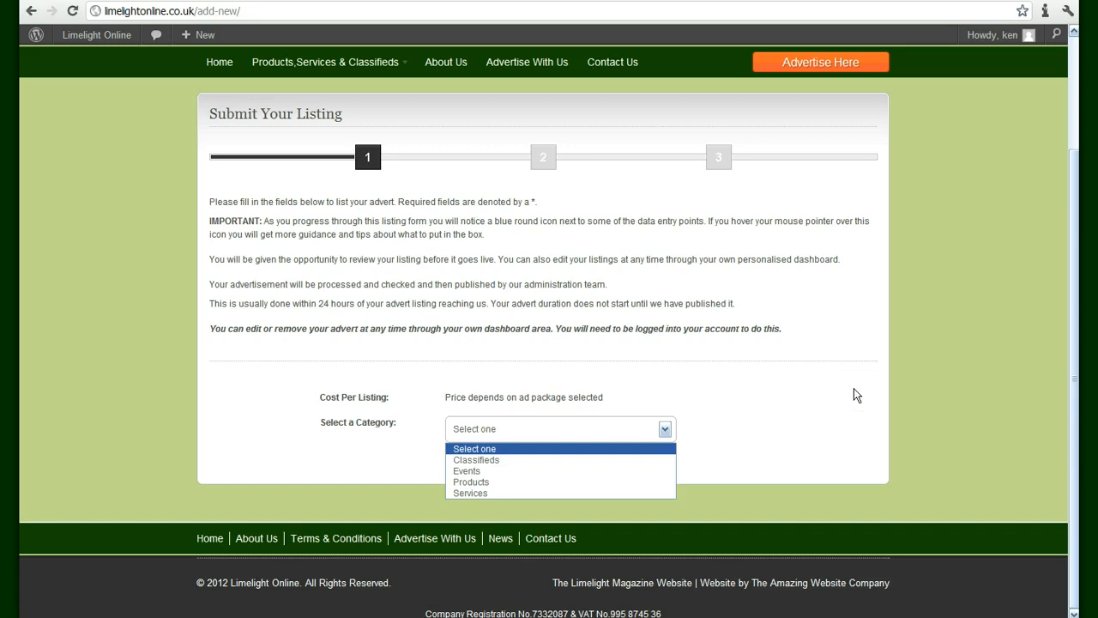
Choose Services › Website Design as the listing category and continue to the details form
{"action": "left_click", "coordinate": [494, 494]}
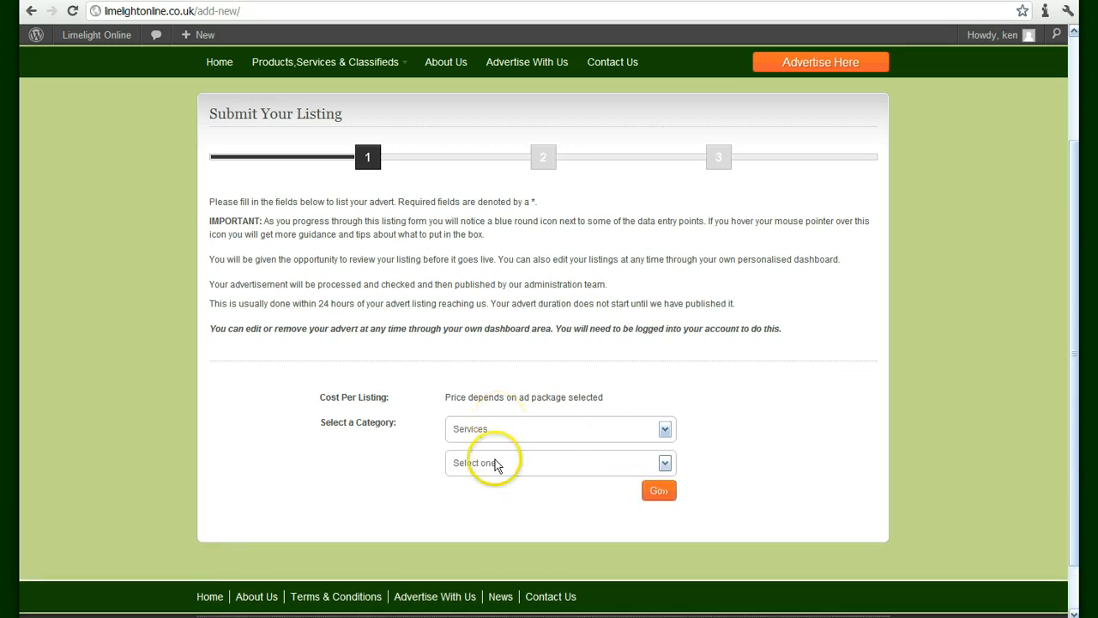
{"action": "left_click", "coordinate": [663, 464]}
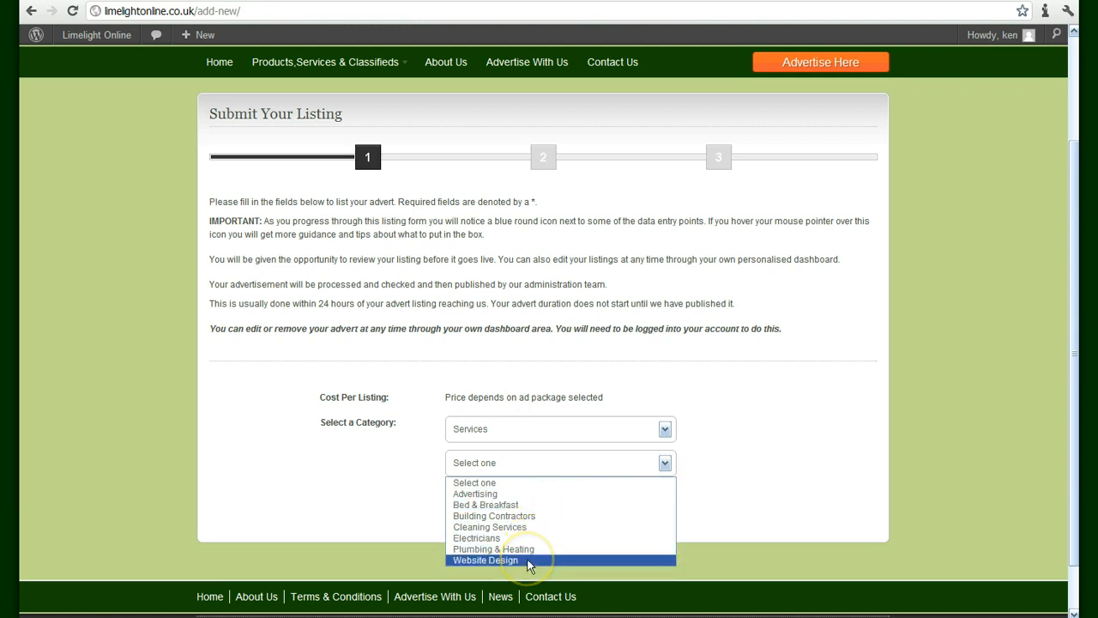
{"action": "left_click", "coordinate": [527, 562]}
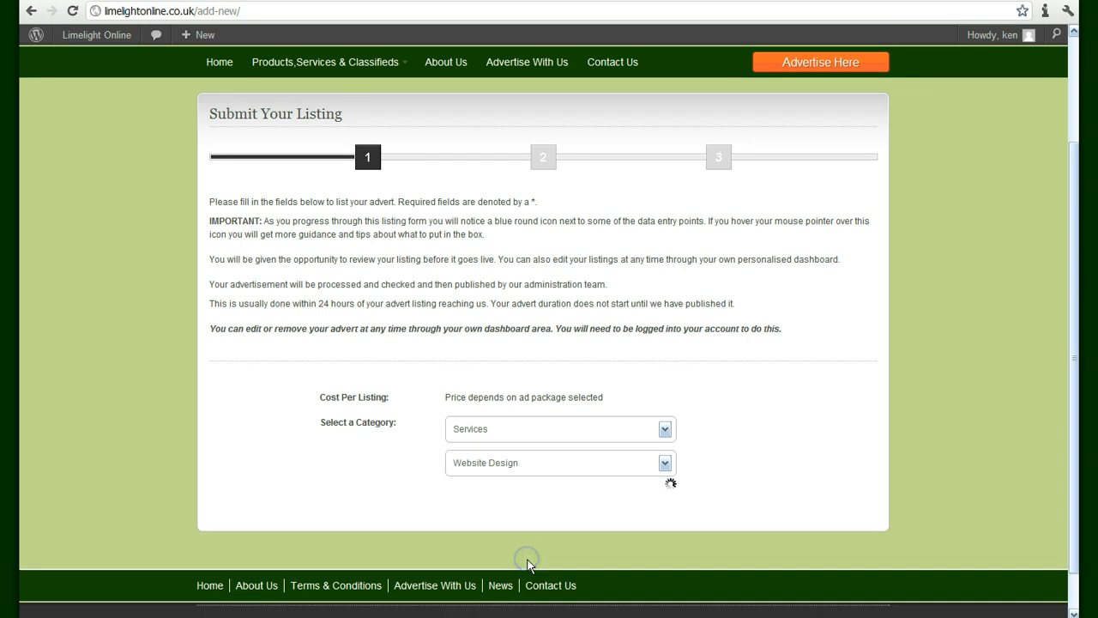
{"action": "left_click", "coordinate": [666, 484]}
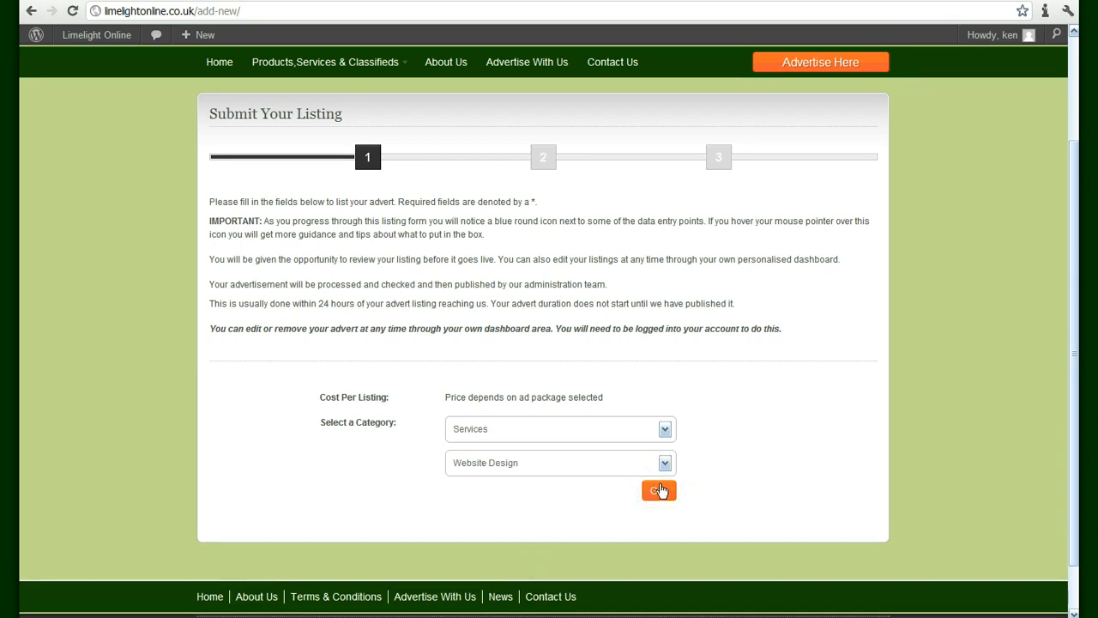
{"action": "left_click", "coordinate": [659, 491]}
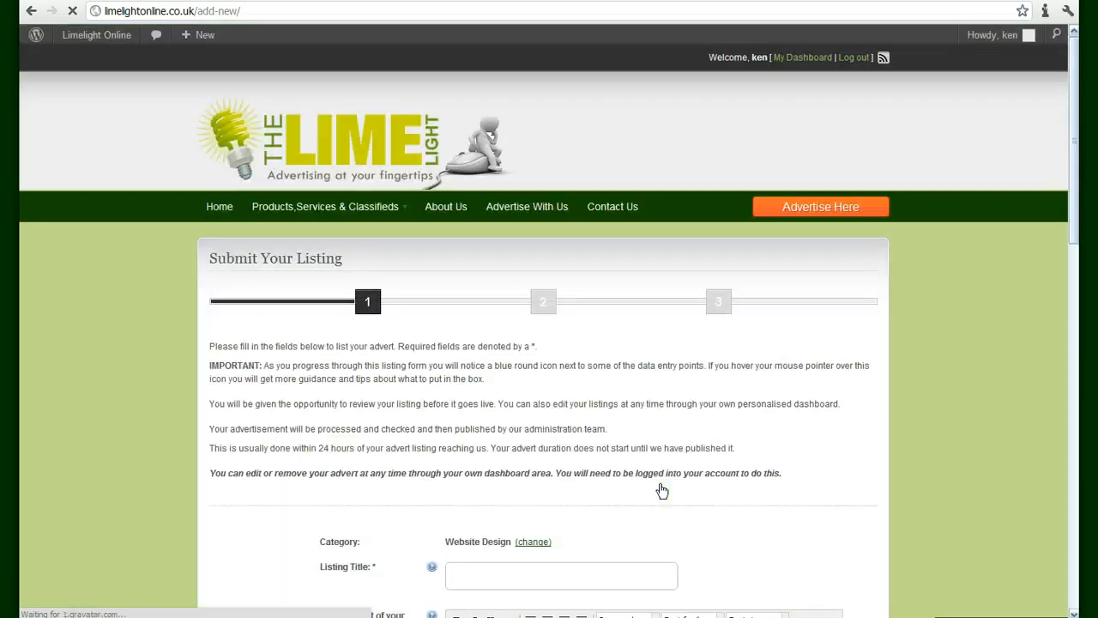
Enter 'Website Design on a Budget' in the Listing Title field
{"action": "left_click", "coordinate": [729, 437]}
{"action": "scroll", "coordinate": [729, 435], "scroll_direction": "down", "scroll_amount": 3}
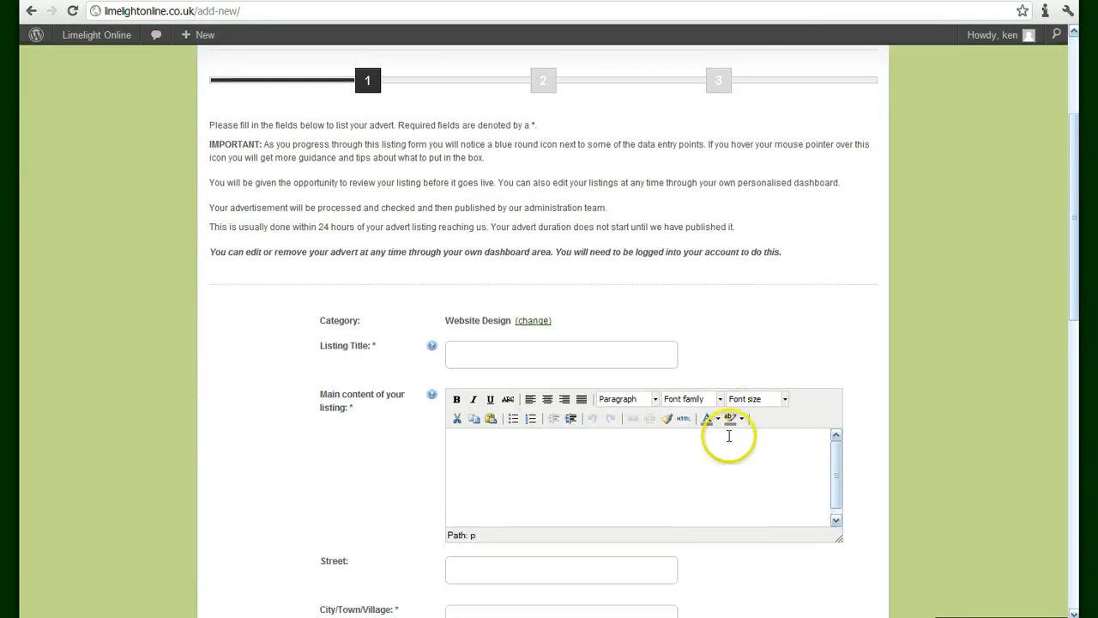
{"action": "scroll", "coordinate": [677, 276], "scroll_direction": "down", "scroll_amount": 4}
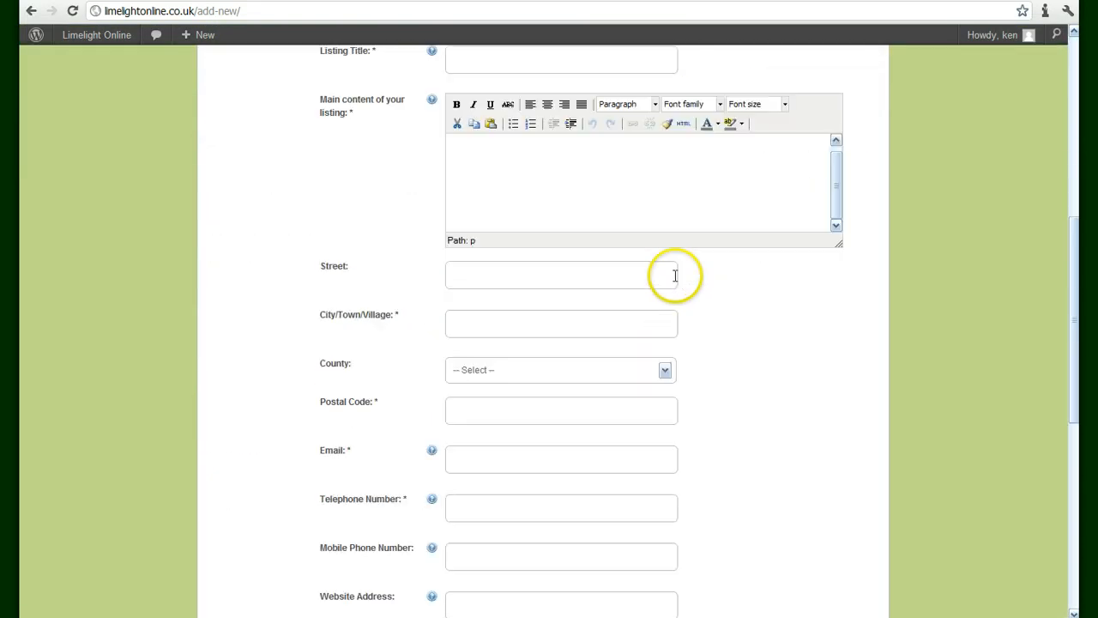
{"action": "scroll", "coordinate": [675, 275], "scroll_direction": "down", "scroll_amount": 3}
{"action": "scroll", "coordinate": [674, 280], "scroll_direction": "up", "scroll_amount": 6}
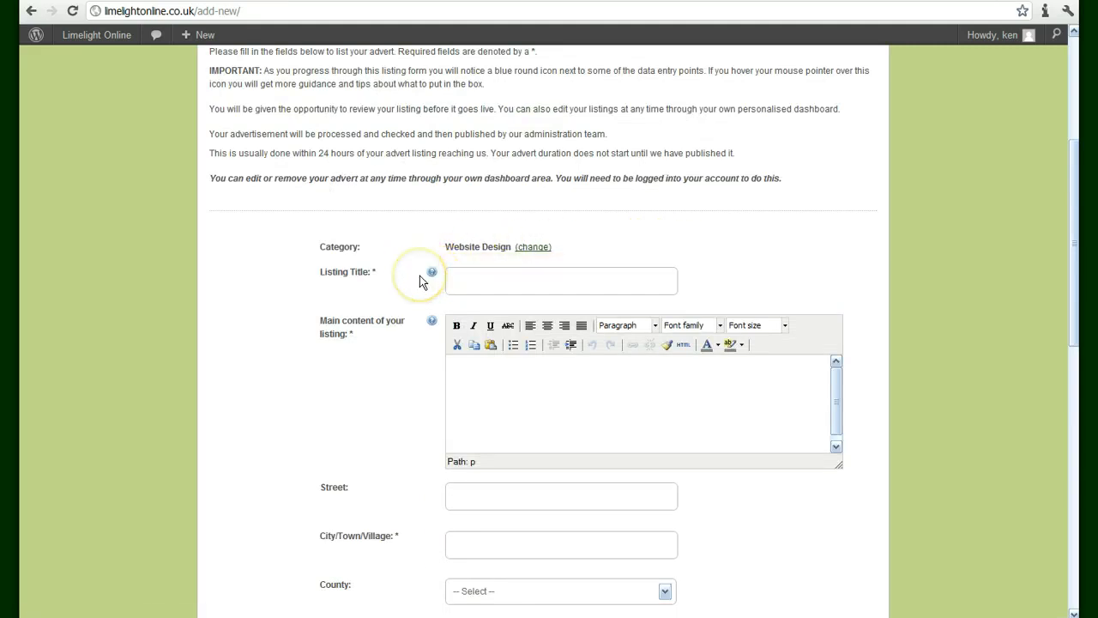
{"action": "mouse_move", "coordinate": [431, 274]}
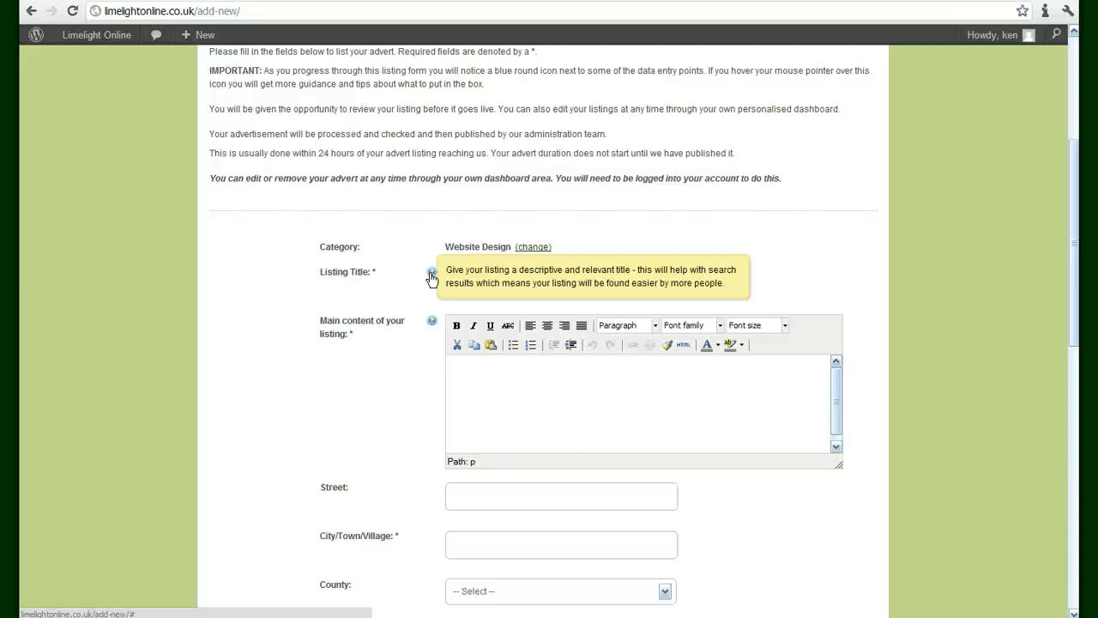
{"action": "left_click", "coordinate": [522, 279]}
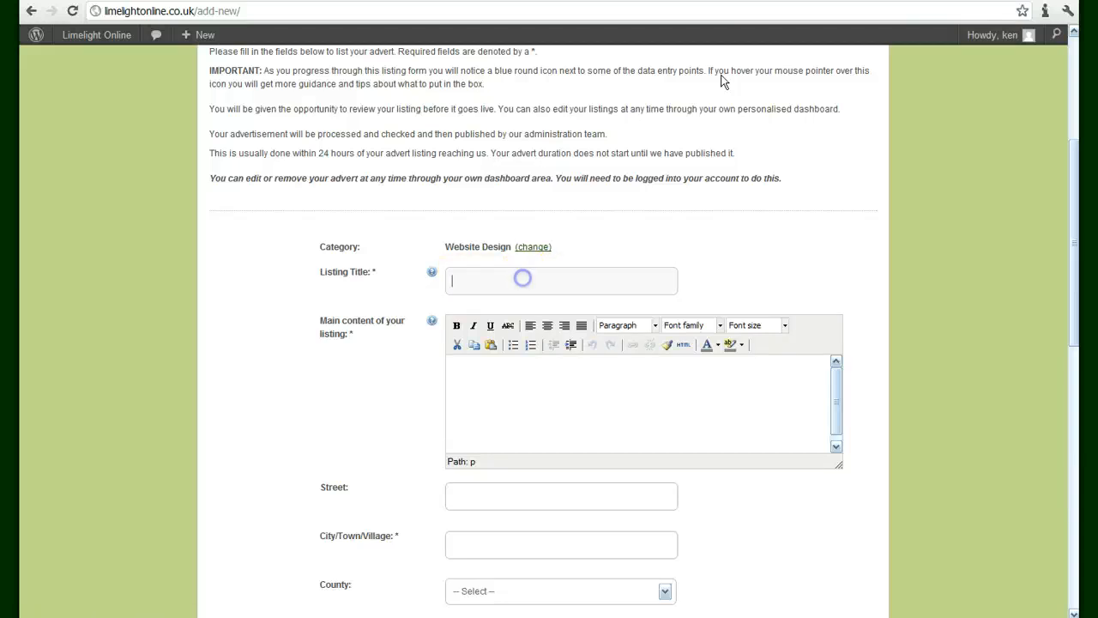
{"action": "type", "text": "WE"}
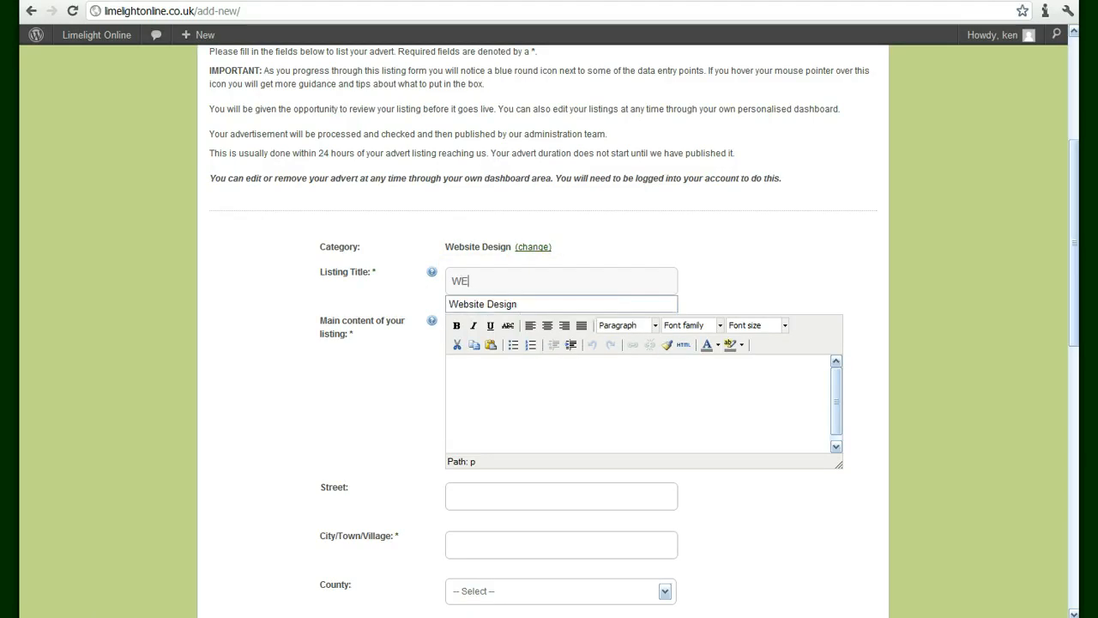
{"action": "key", "text": "BackSpace"}
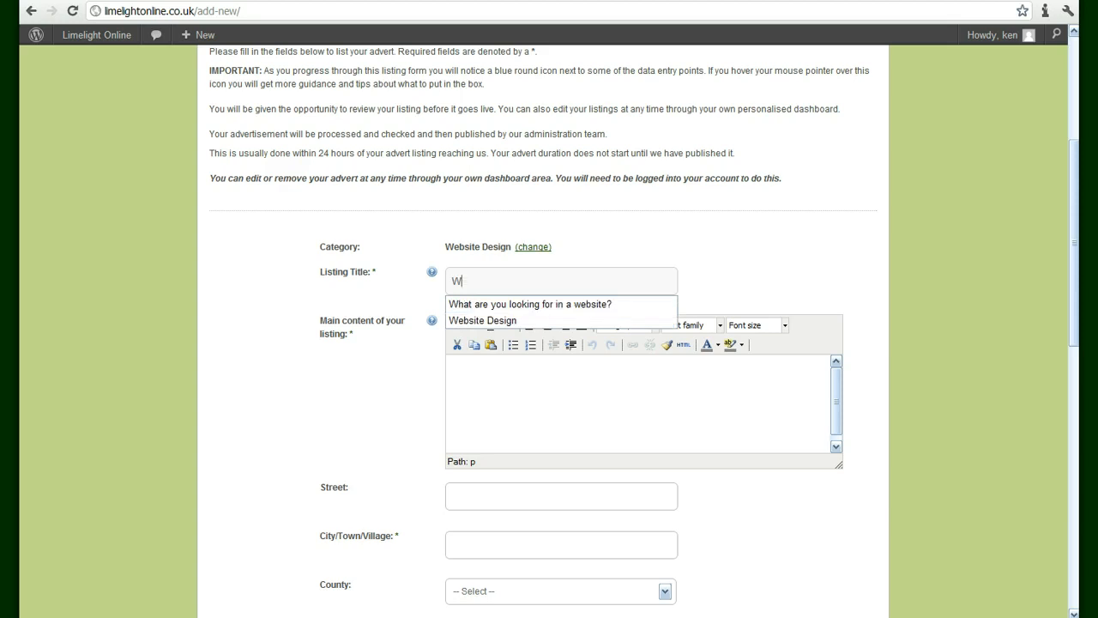
{"action": "type", "text": "e"}
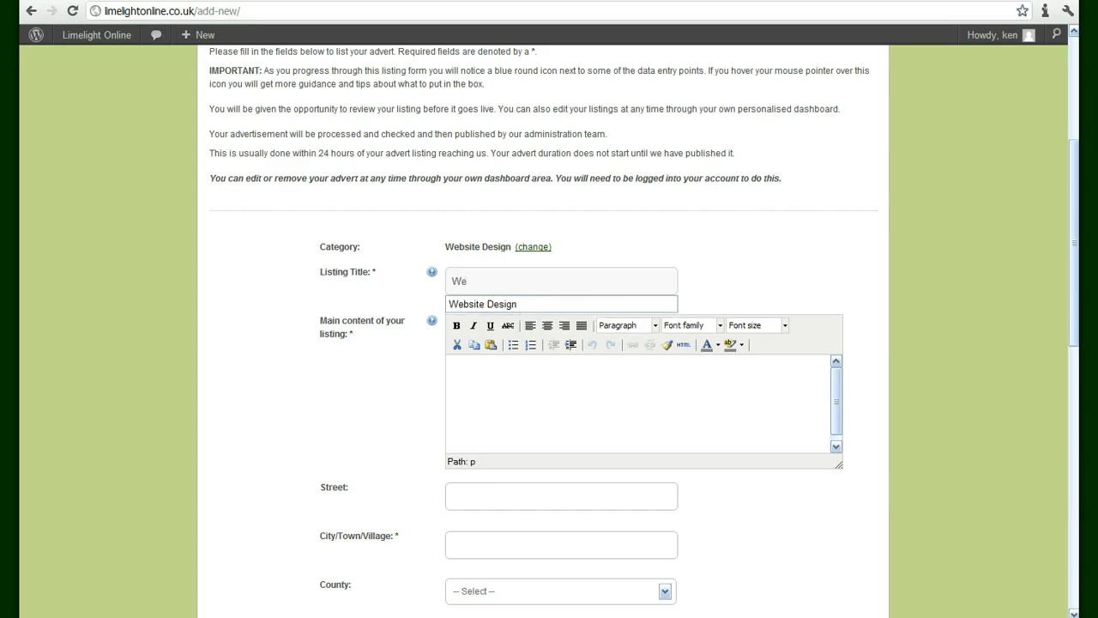
{"action": "type", "text": "bsite Design "}
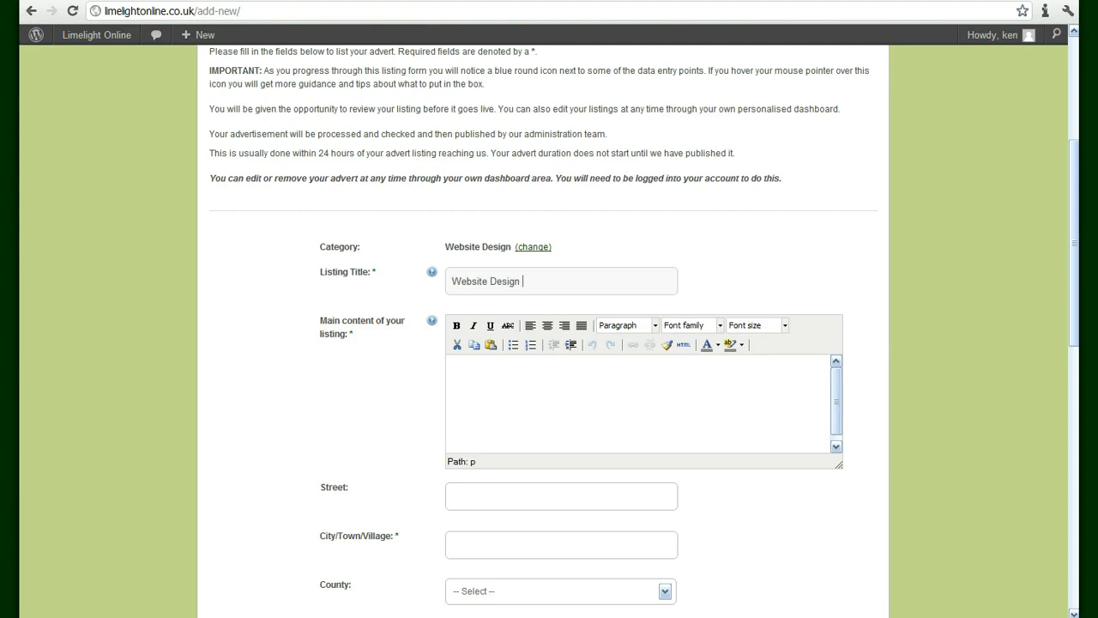
{"action": "type", "text": "on a Budget"}
{"action": "scroll", "coordinate": [944, 287], "scroll_direction": "up", "scroll_amount": 1}
{"action": "scroll", "coordinate": [944, 287], "scroll_direction": "down", "scroll_amount": 1}
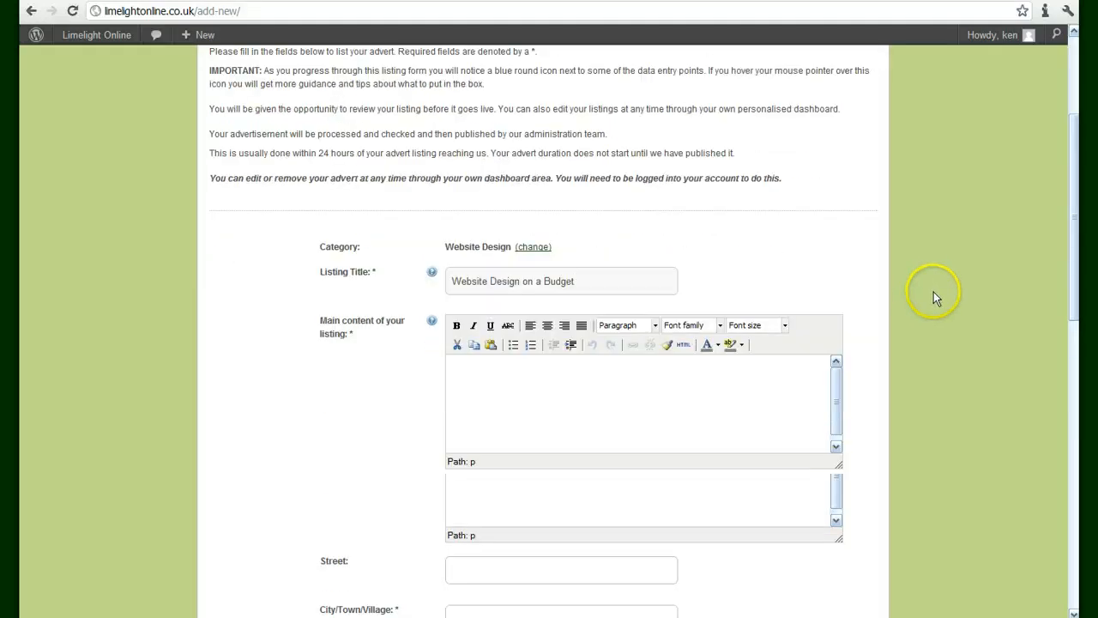
Paste the 'Website solutions for your small business' description into the main content editor
{"action": "left_click", "coordinate": [469, 367]}
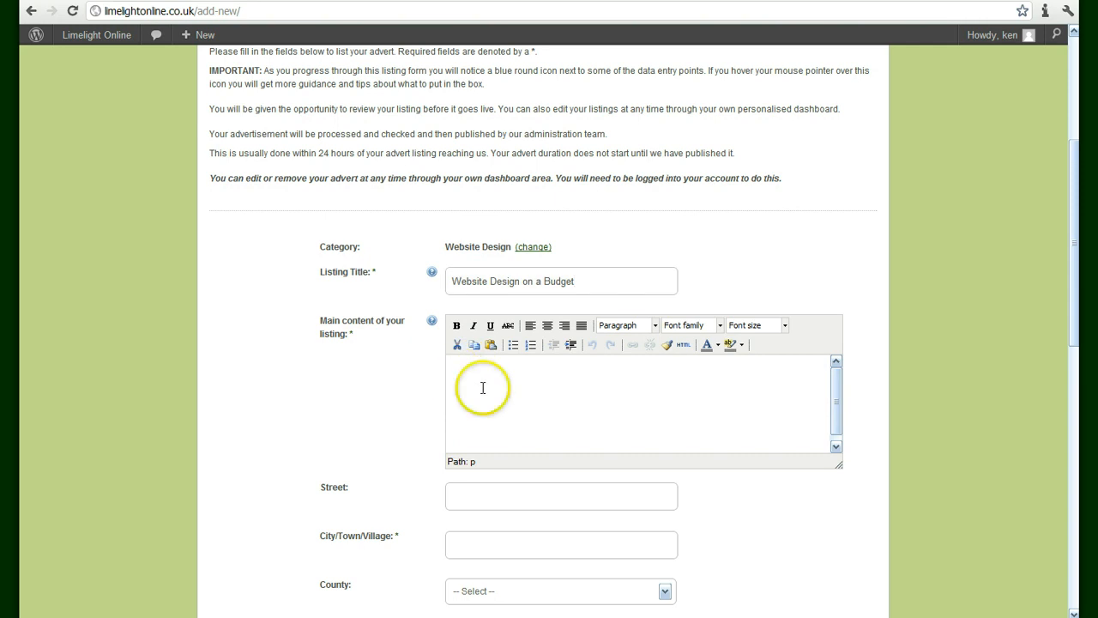
{"action": "right_click", "coordinate": [461, 367]}
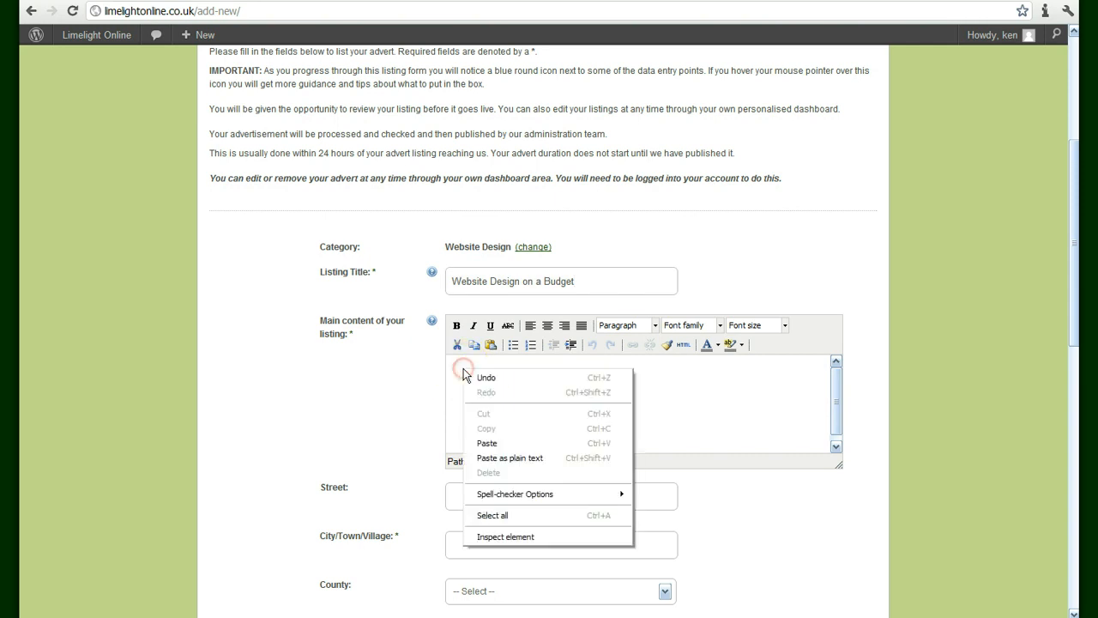
{"action": "left_click", "coordinate": [486, 442]}
{"action": "left_click_drag", "start_coordinate": [840, 426], "coordinate": [836, 377]}
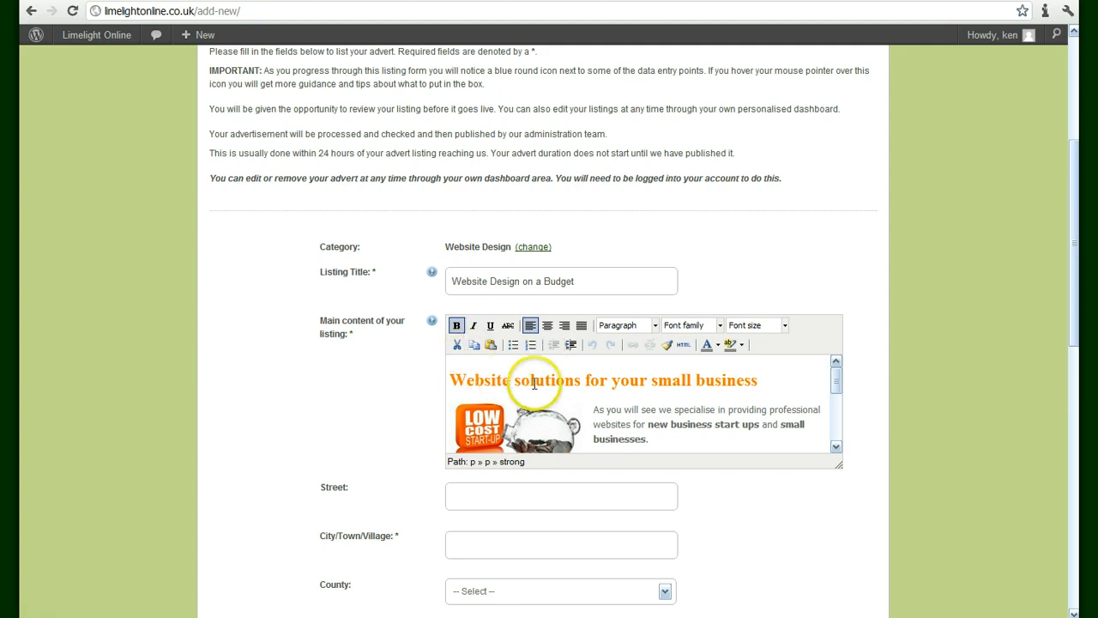
Make the word 'specialise' bold in the description
{"action": "left_click", "coordinate": [675, 409]}
{"action": "double_click", "coordinate": [676, 410]}
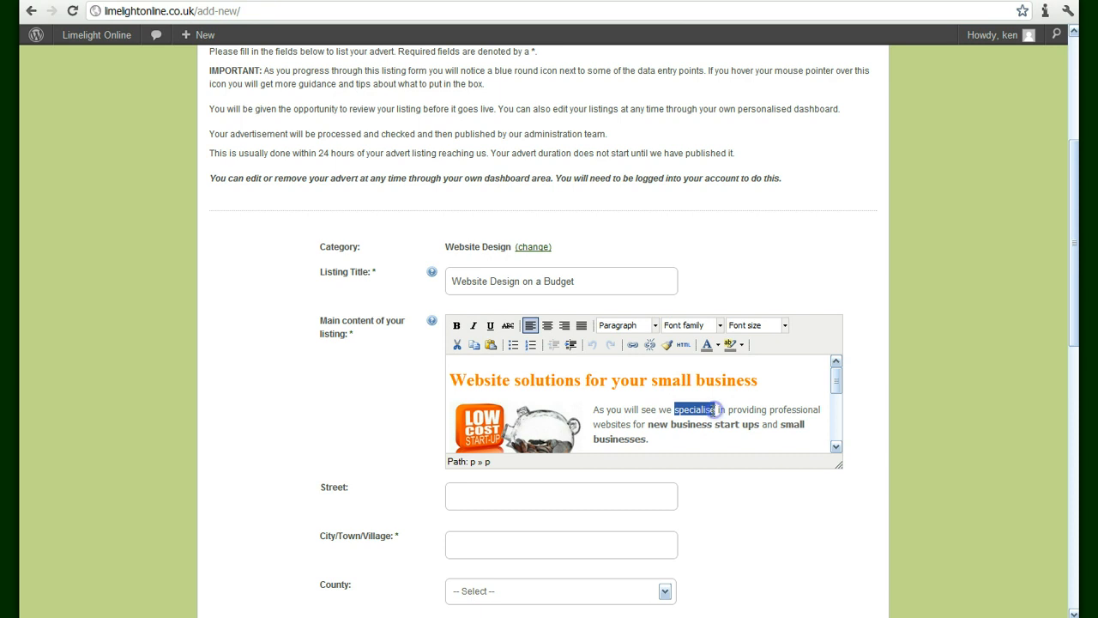
{"action": "left_click", "coordinate": [456, 326]}
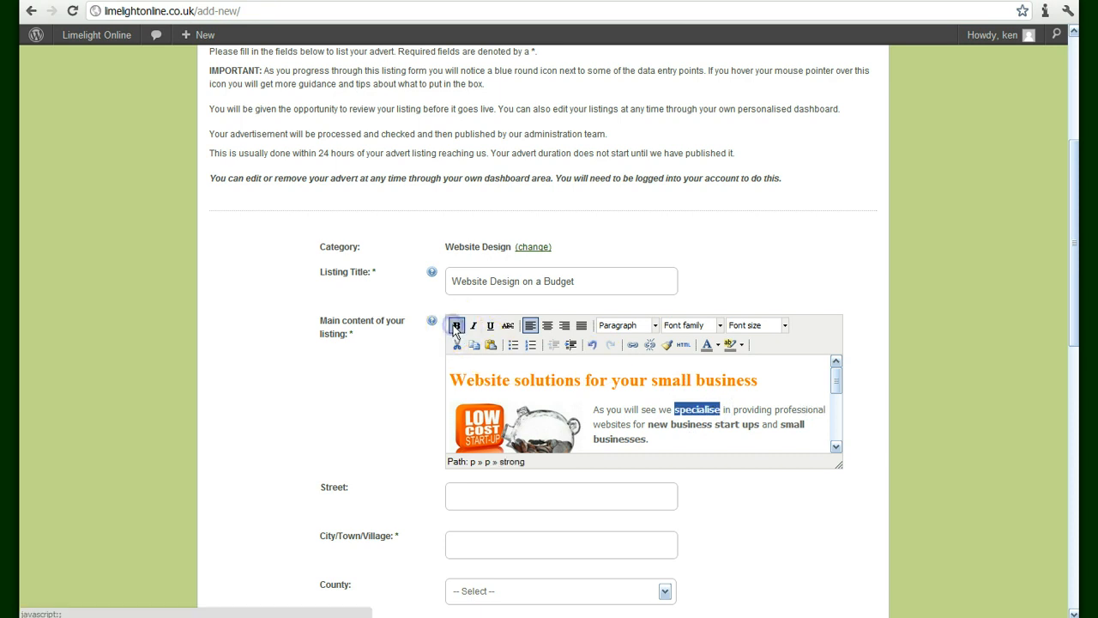
{"action": "left_click", "coordinate": [890, 313]}
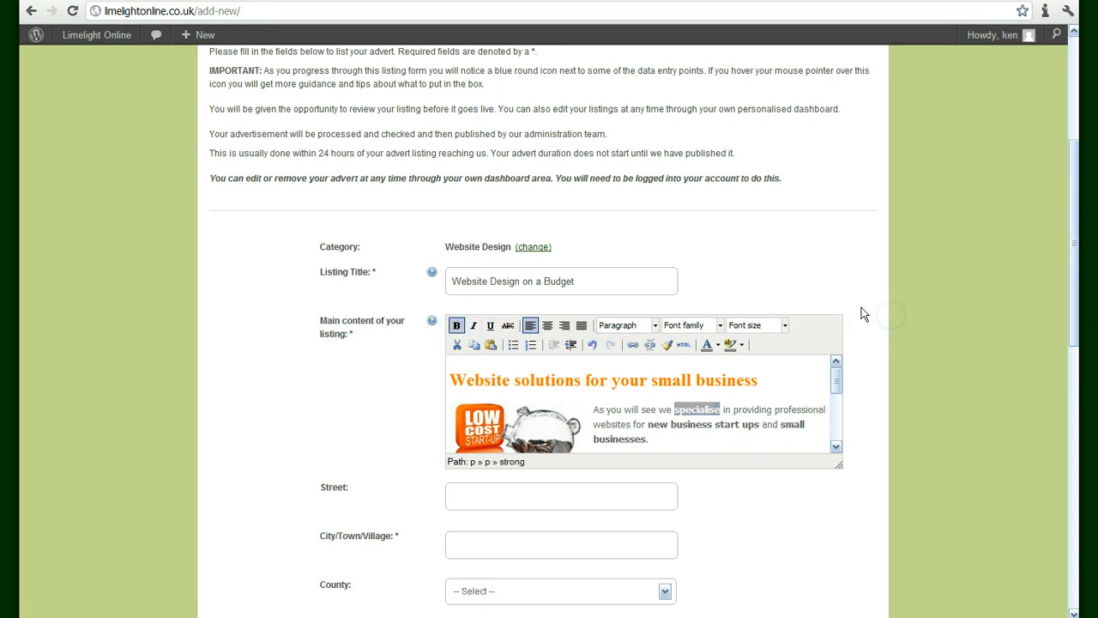
{"action": "left_click", "coordinate": [839, 377]}
{"action": "left_click_drag", "start_coordinate": [838, 377], "coordinate": [839, 391]}
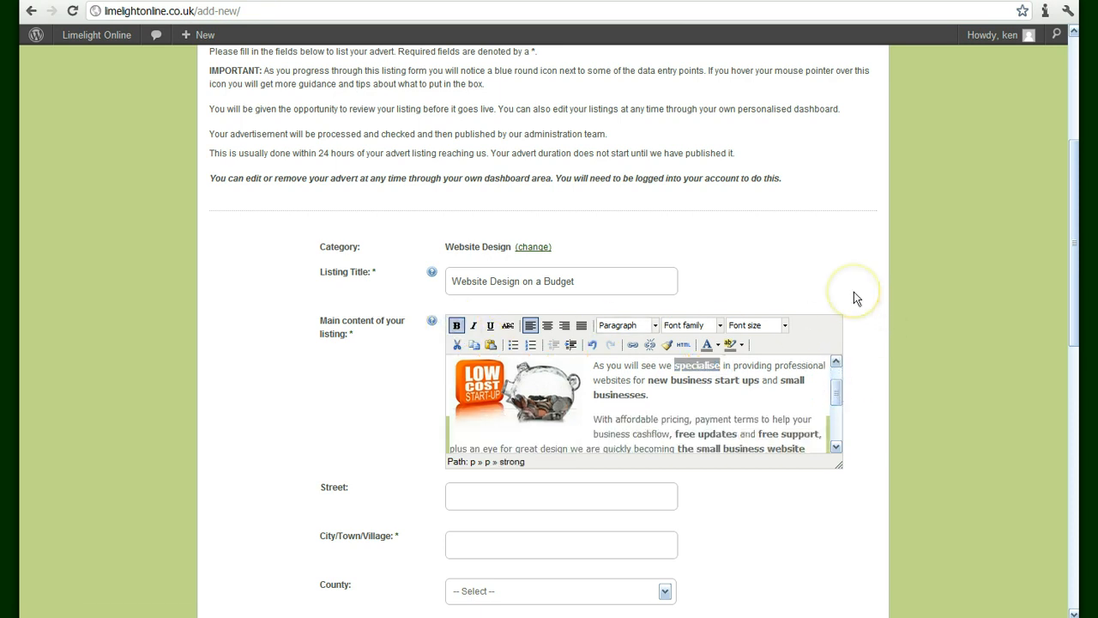
Autofill street, town, county, postcode, e-mail and phone fields from the saved address
{"action": "left_click", "coordinate": [837, 447]}
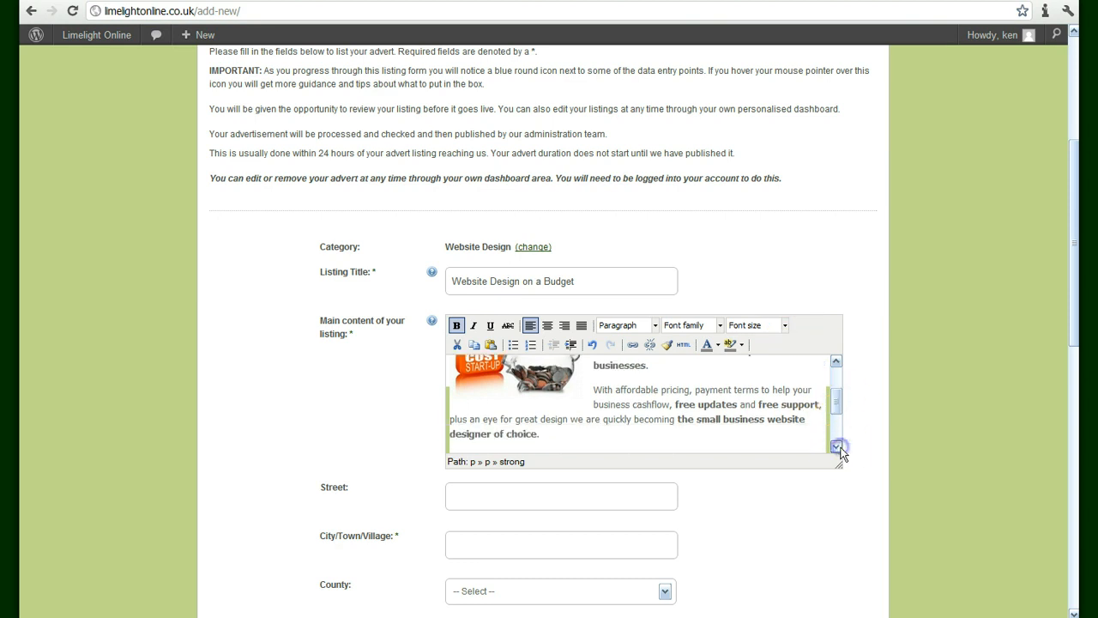
{"action": "scroll", "coordinate": [843, 405], "scroll_direction": "down", "scroll_amount": 3}
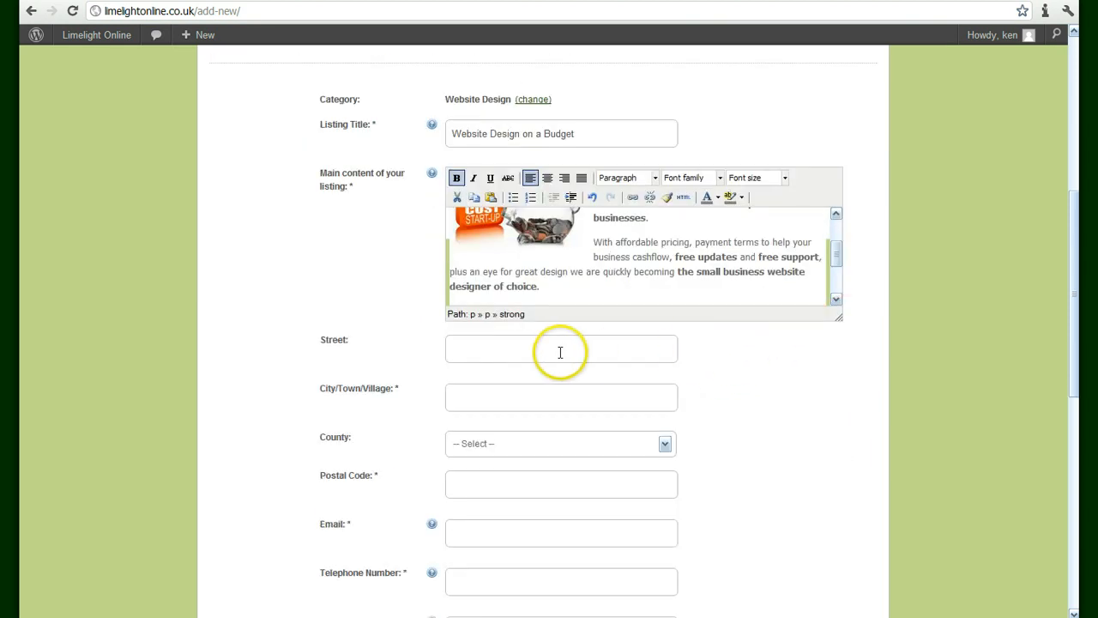
{"action": "left_click", "coordinate": [500, 344]}
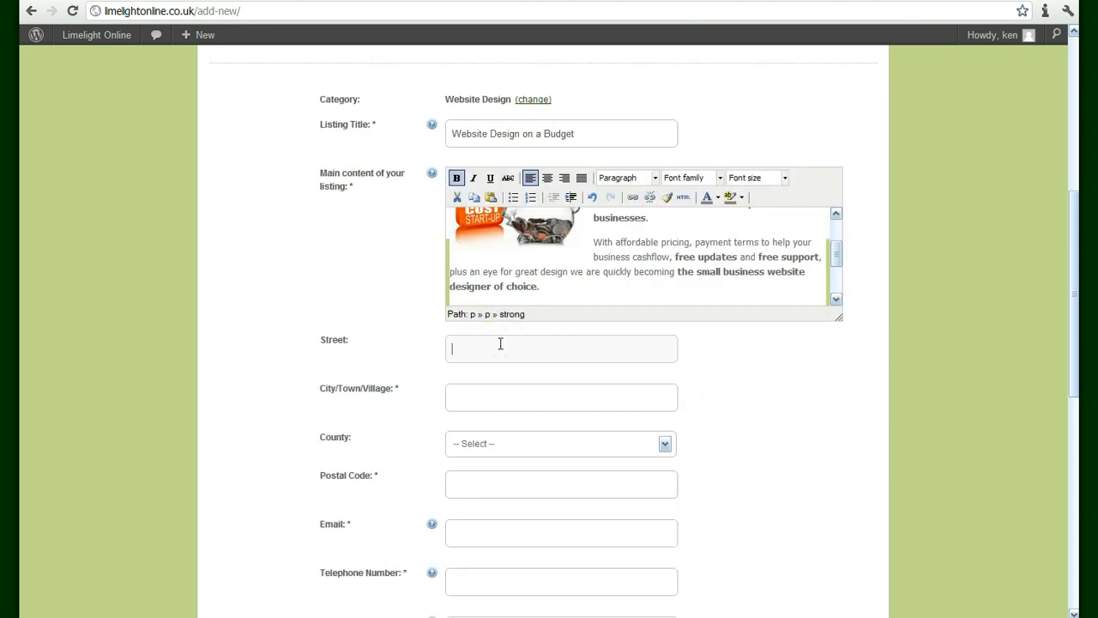
{"action": "left_click", "coordinate": [500, 343]}
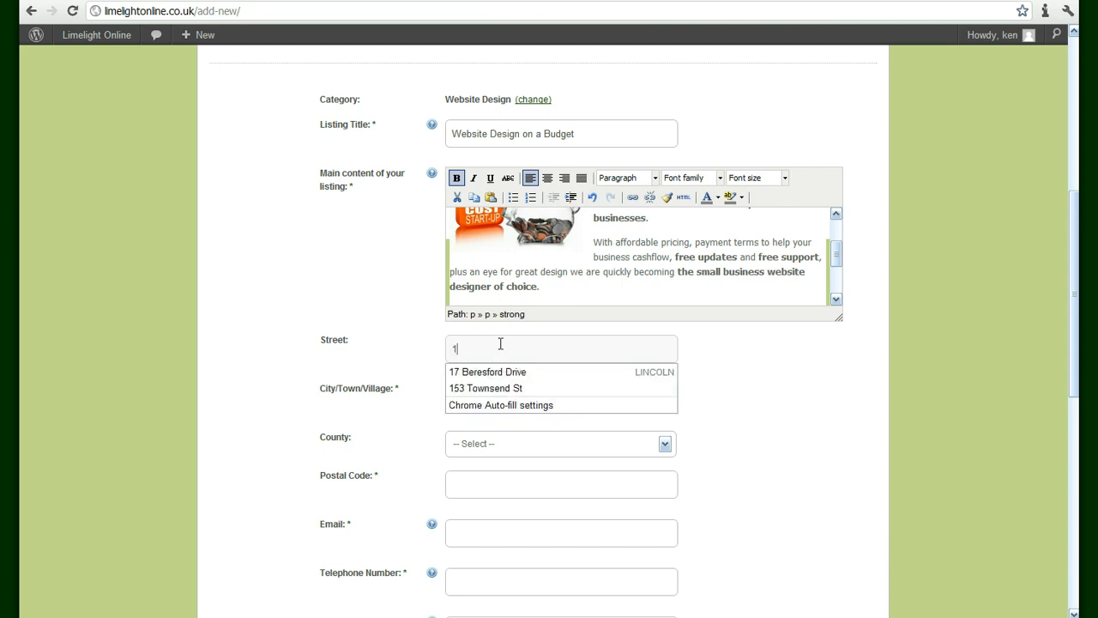
{"action": "left_click", "coordinate": [513, 371]}
{"action": "left_click", "coordinate": [692, 362]}
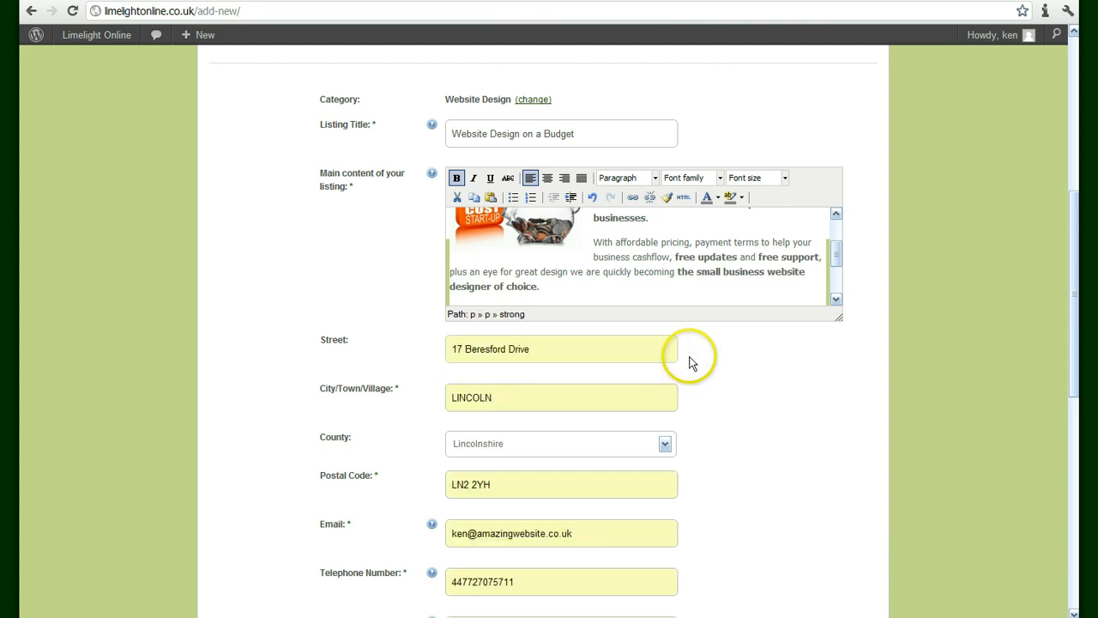
{"action": "scroll", "coordinate": [691, 361], "scroll_direction": "down", "scroll_amount": 3}
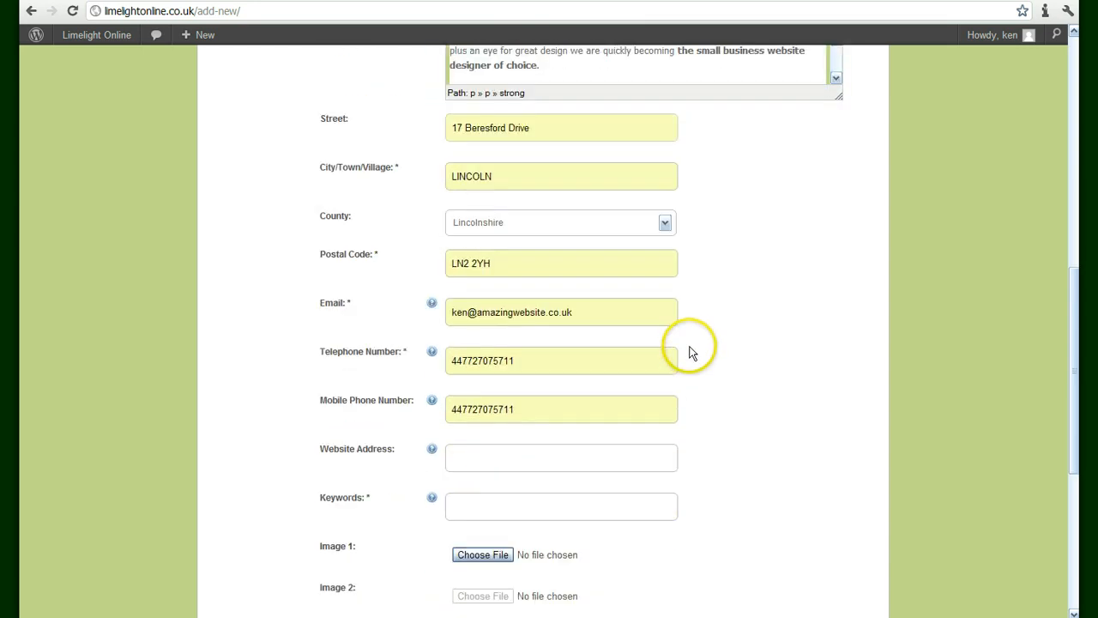
{"action": "scroll", "coordinate": [691, 356], "scroll_direction": "up", "scroll_amount": 1}
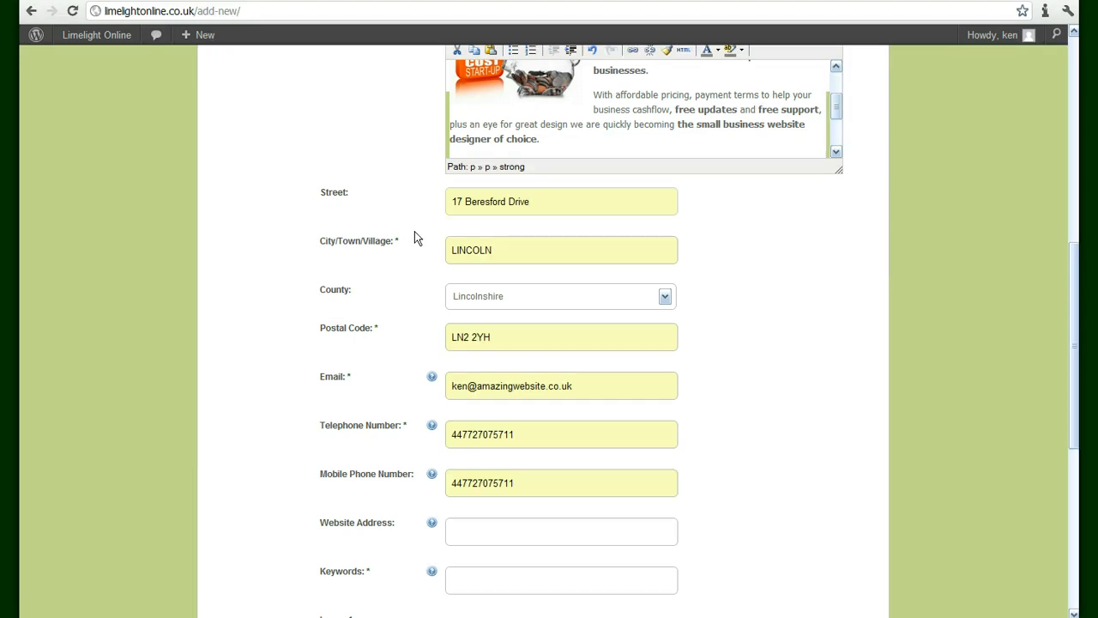
{"action": "scroll", "coordinate": [408, 233], "scroll_direction": "down", "scroll_amount": 4}
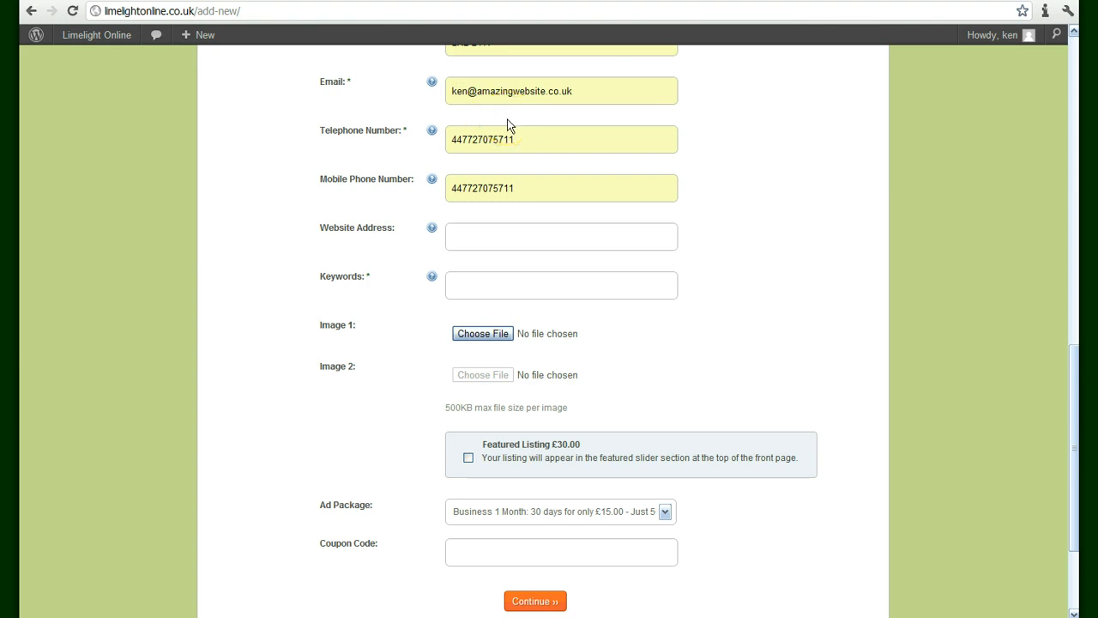
Fill the Website Address field with the business's suggested web address
{"action": "left_click", "coordinate": [453, 229]}
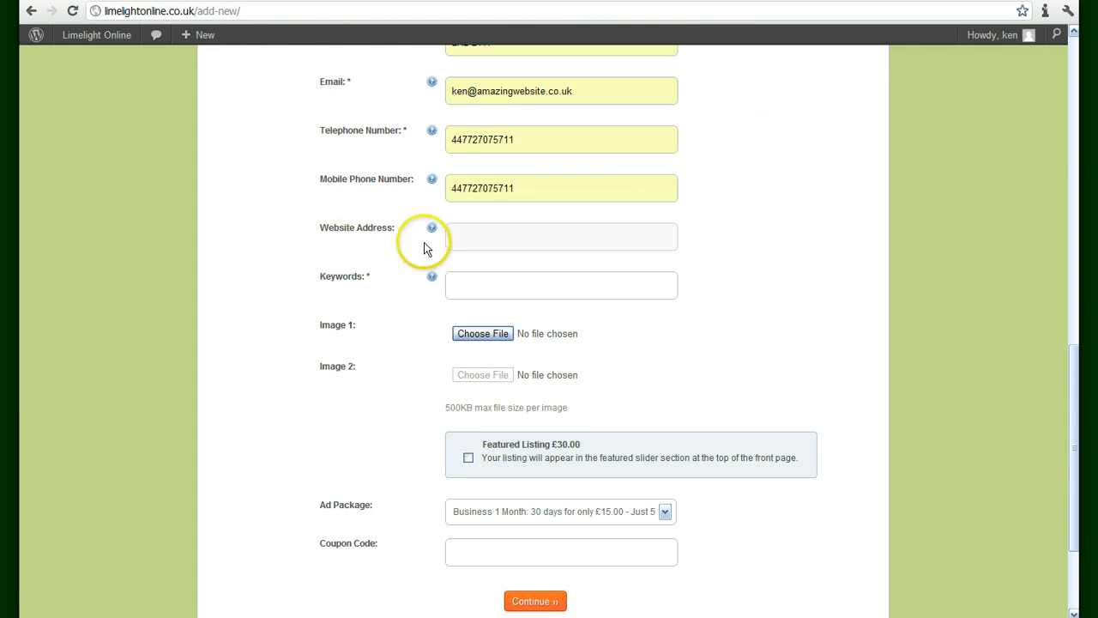
{"action": "mouse_move", "coordinate": [430, 230]}
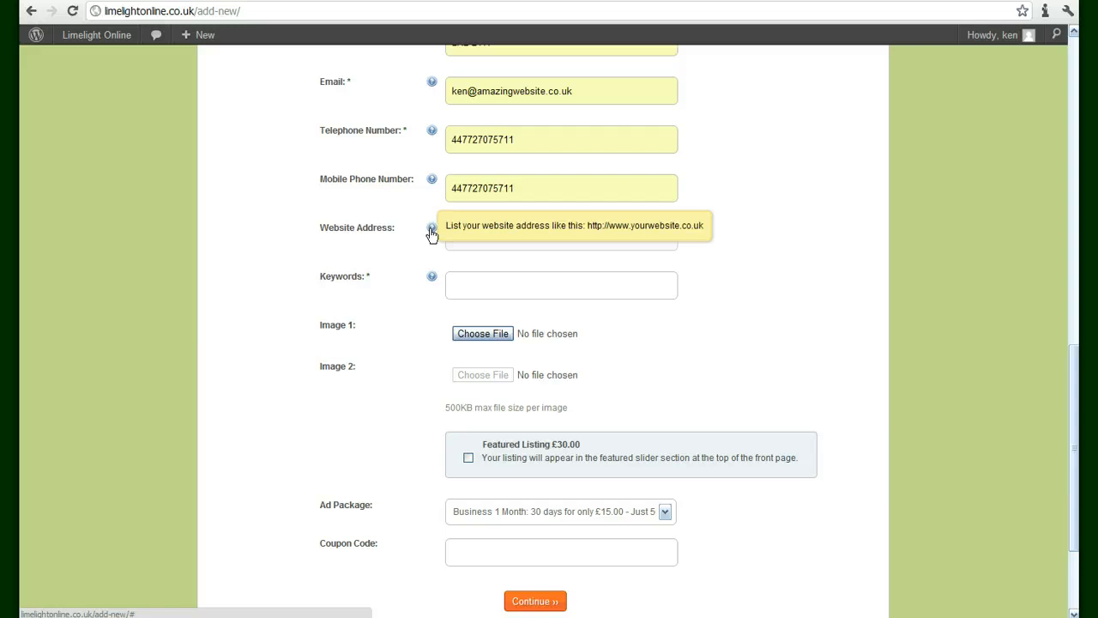
{"action": "left_click", "coordinate": [453, 238]}
{"action": "type", "text": "h"}
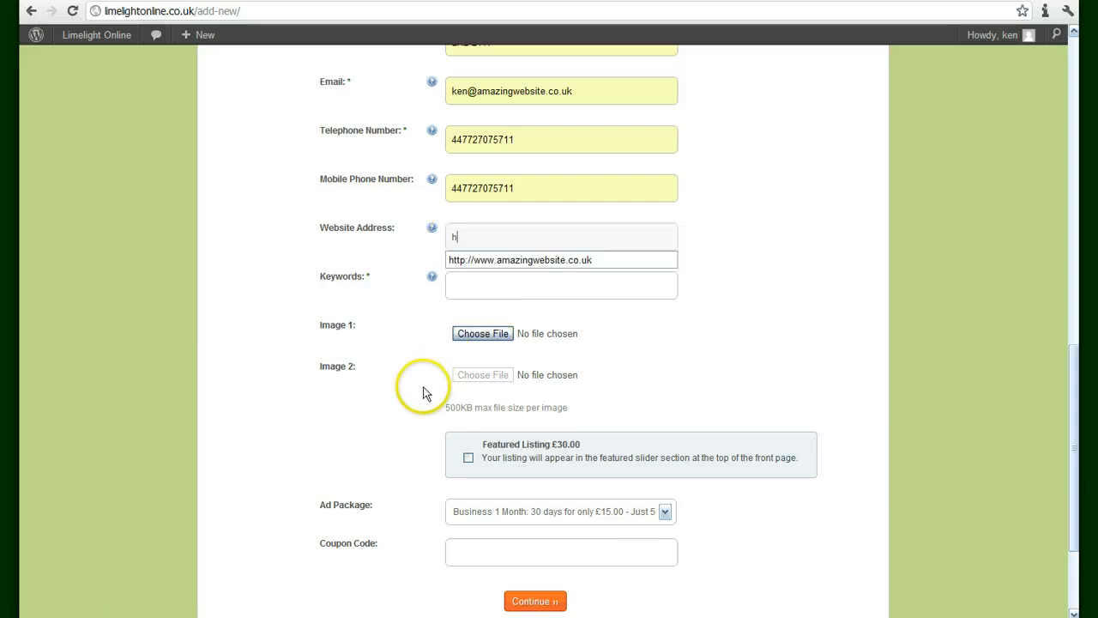
{"action": "left_click", "coordinate": [531, 260]}
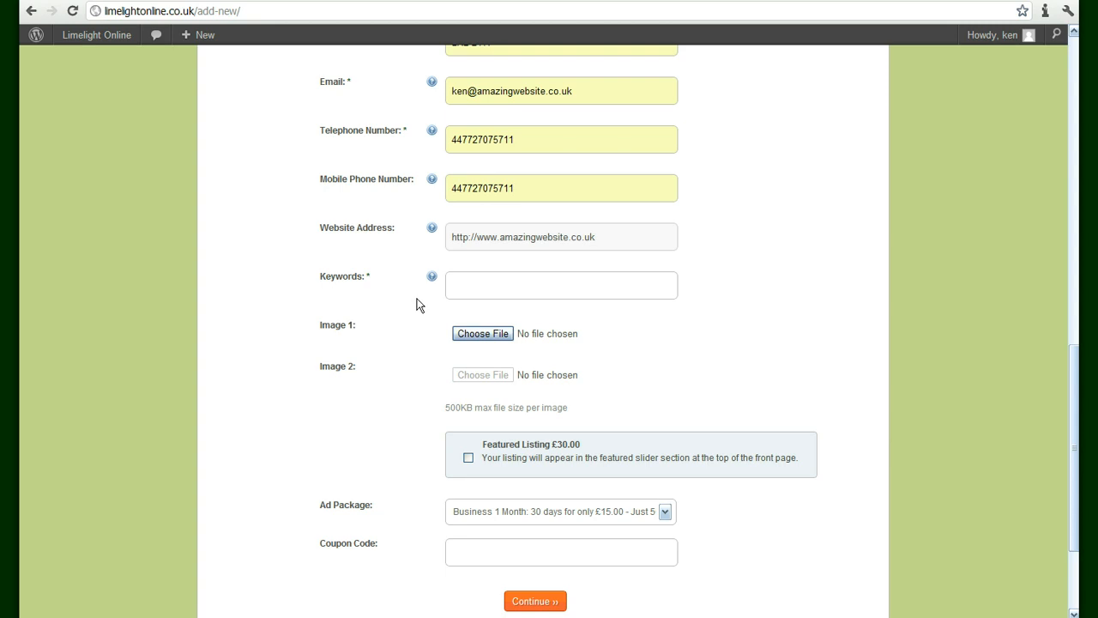
Enter the keywords 'website,business,design,ecommerce'
{"action": "left_click", "coordinate": [455, 284]}
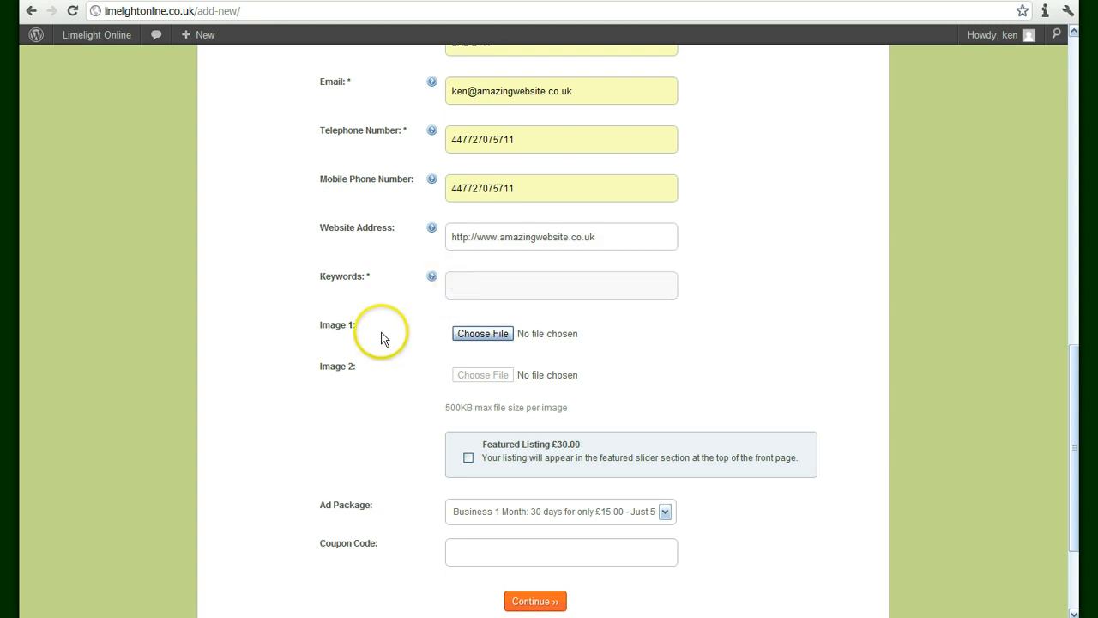
{"action": "type", "text": "websit"}
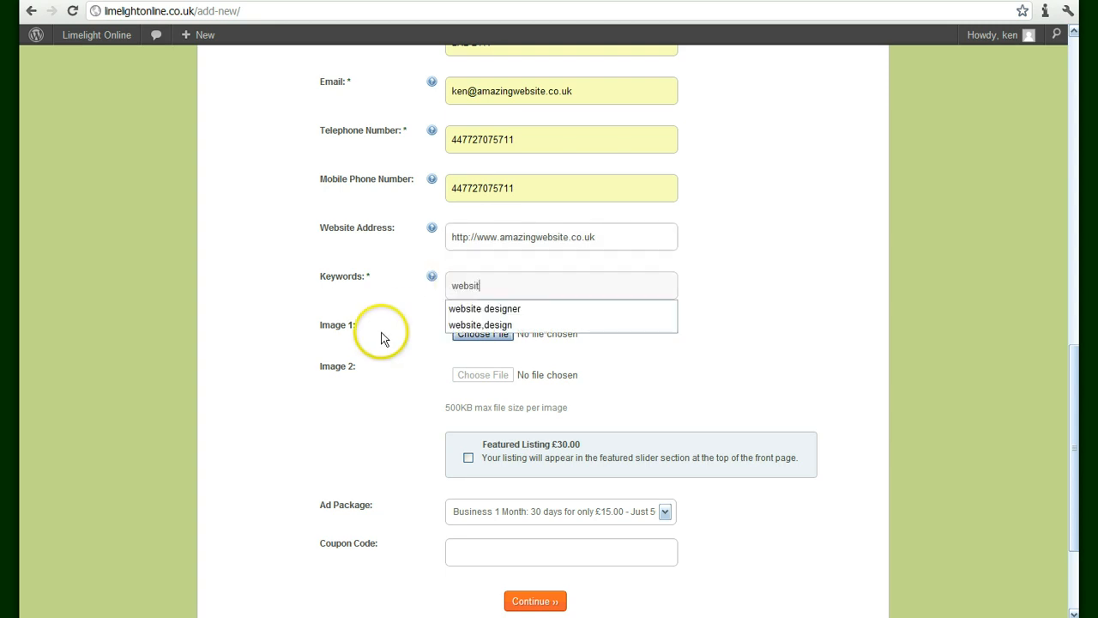
{"action": "type", "text": "e,"}
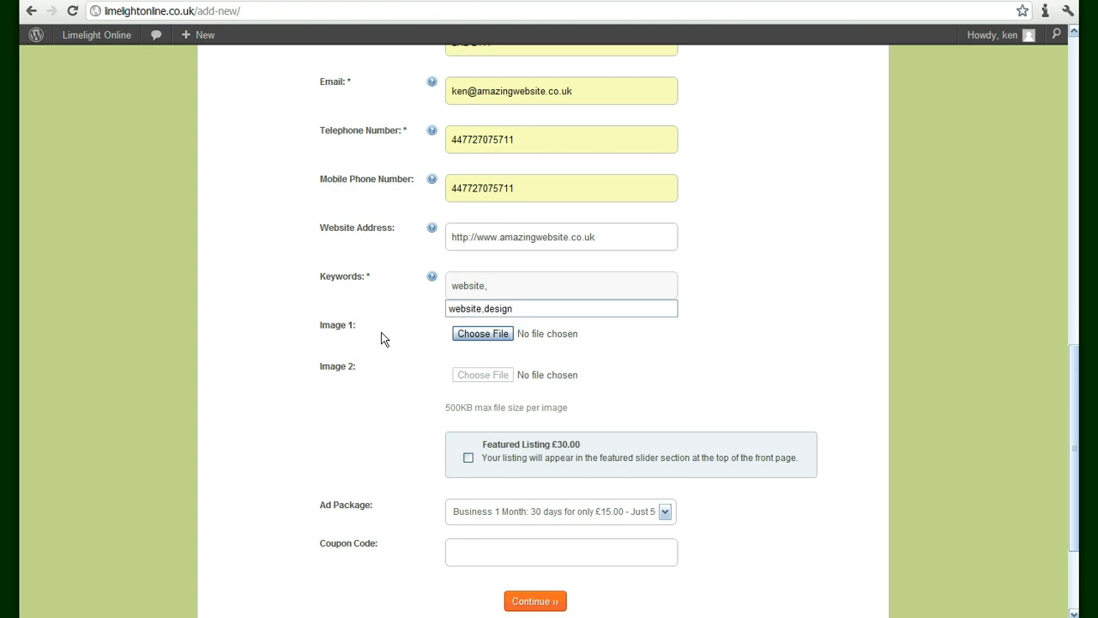
{"action": "type", "text": "business,design"}
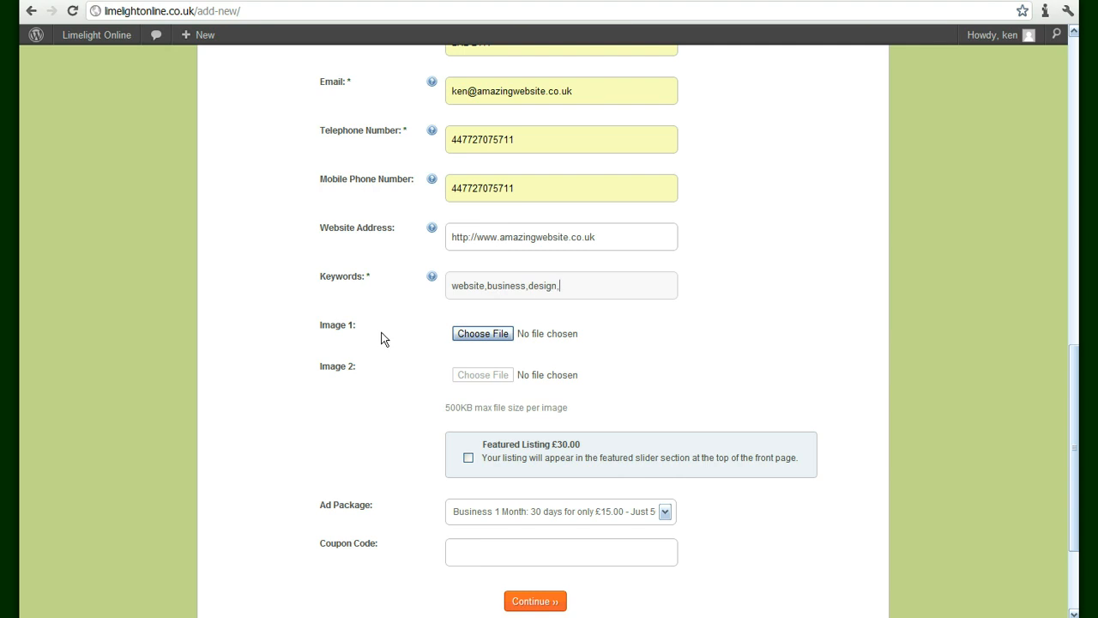
{"action": "type", "text": ",ecommerce"}
{"action": "key", "text": "BackSpace"}
{"action": "type", "text": "e"}
{"action": "scroll", "coordinate": [722, 252], "scroll_direction": "down", "scroll_amount": 1}
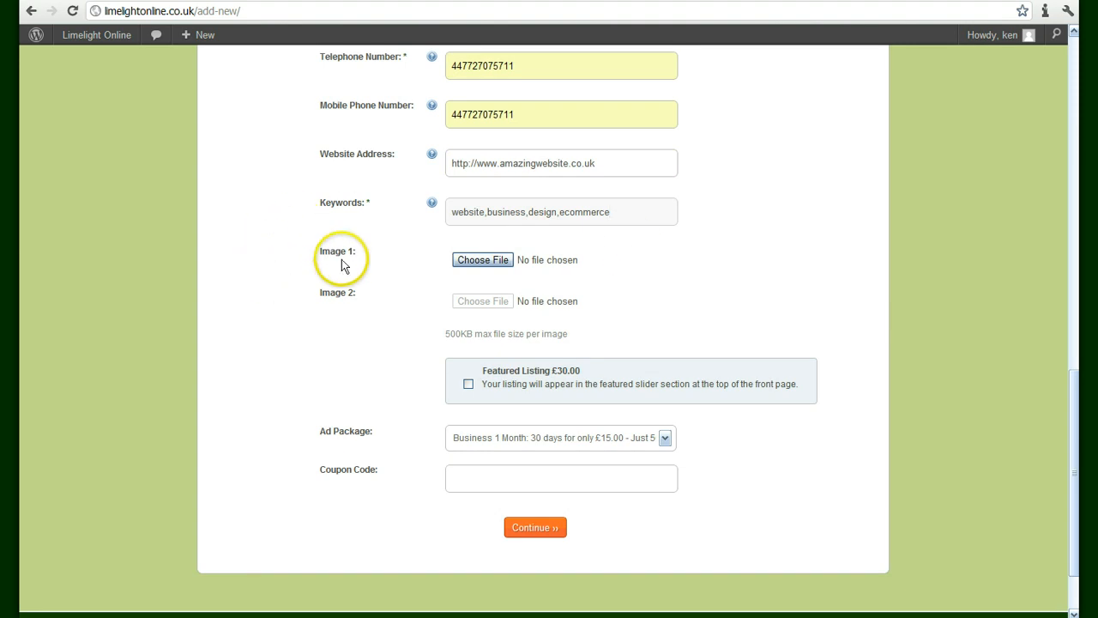
Attach the Facebook Logo for AW-new image as Image 1
{"action": "left_click", "coordinate": [482, 262]}
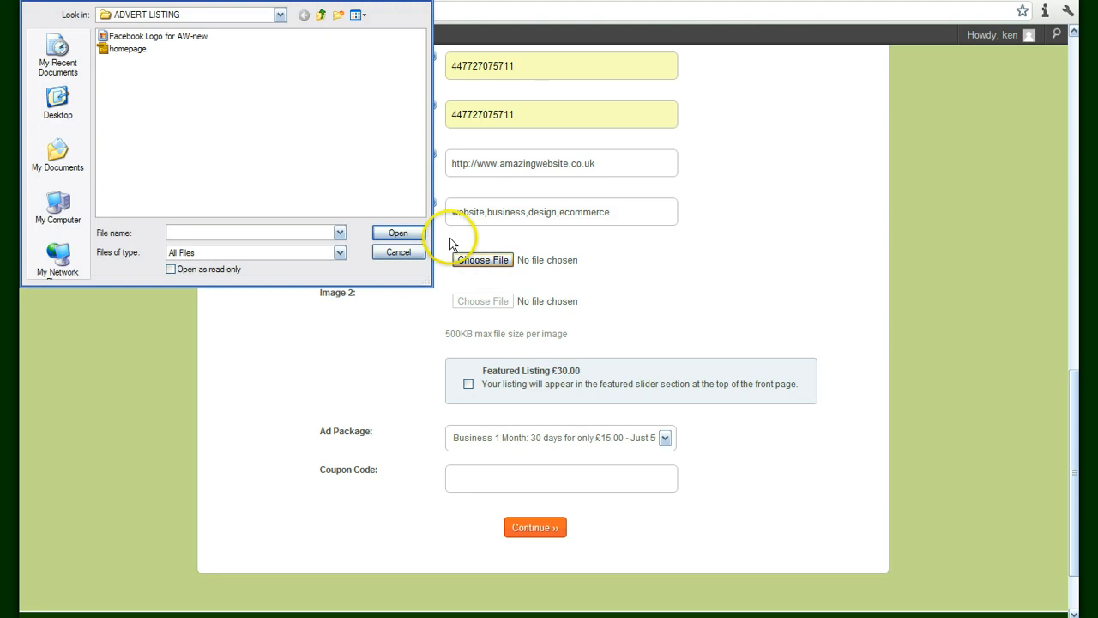
{"action": "left_click", "coordinate": [155, 38]}
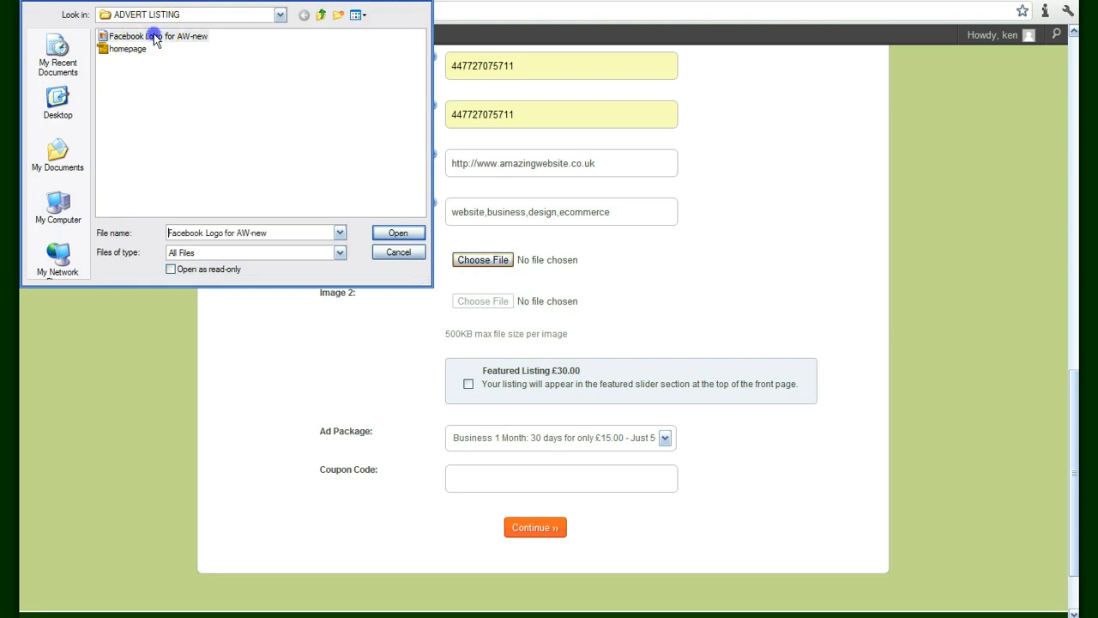
{"action": "left_click", "coordinate": [394, 233]}
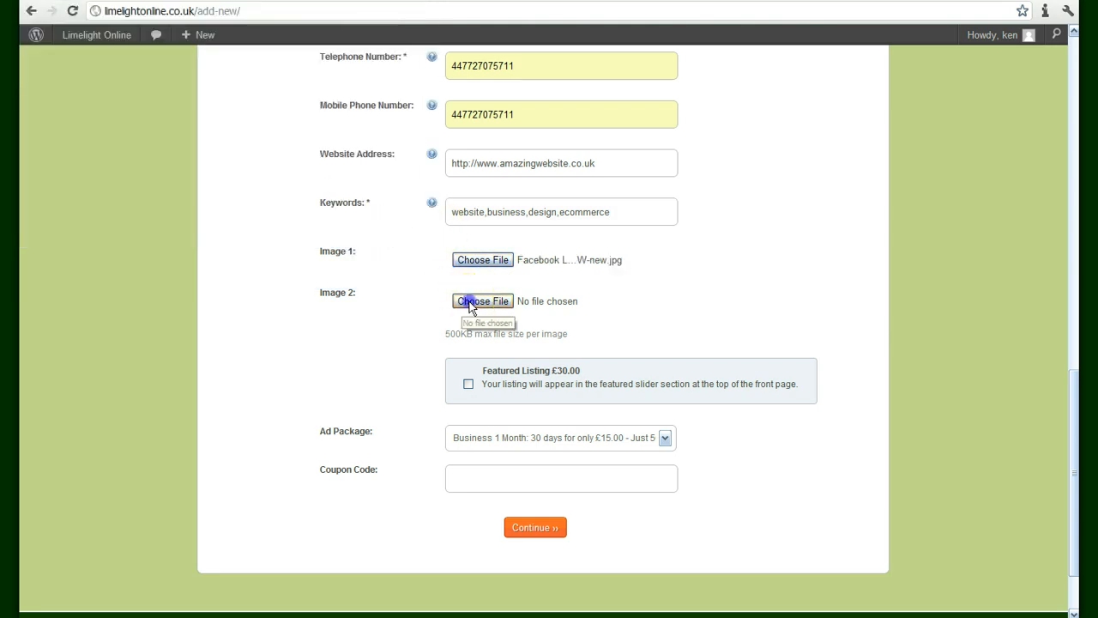
Attach homepage.png from the ADVERT LISTING folder as Image 2
{"action": "left_click", "coordinate": [471, 301]}
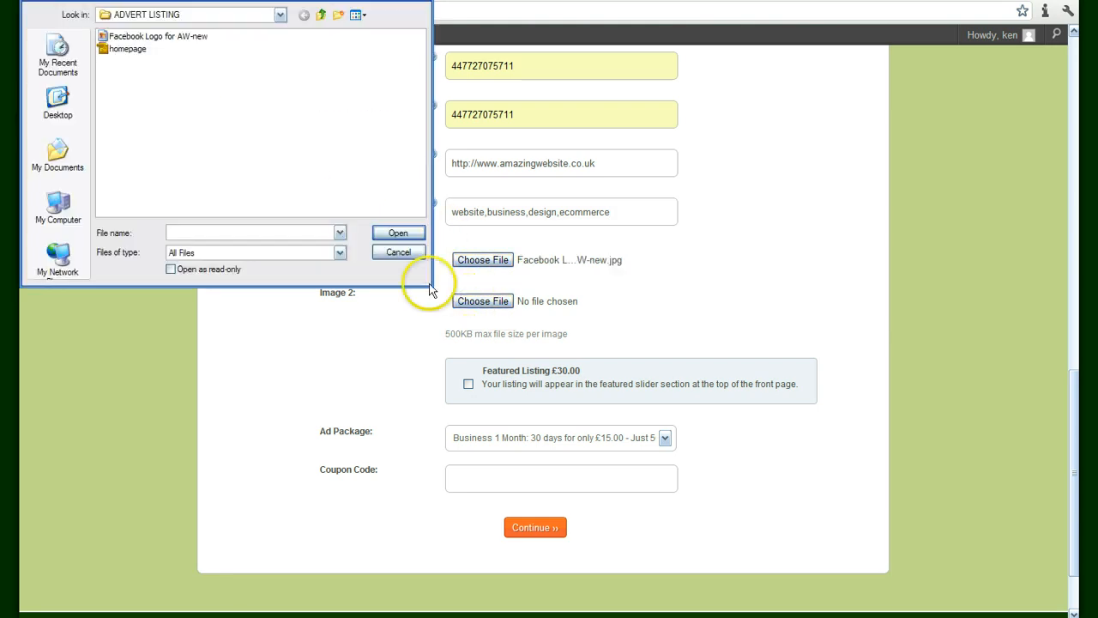
{"action": "left_click", "coordinate": [128, 50]}
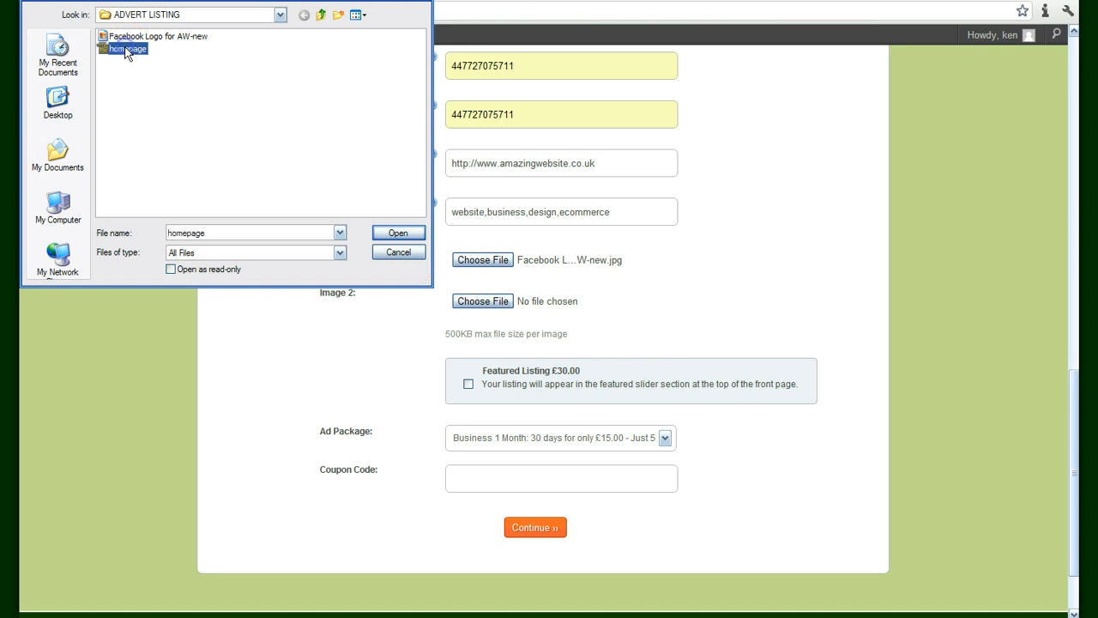
{"action": "left_click", "coordinate": [378, 233]}
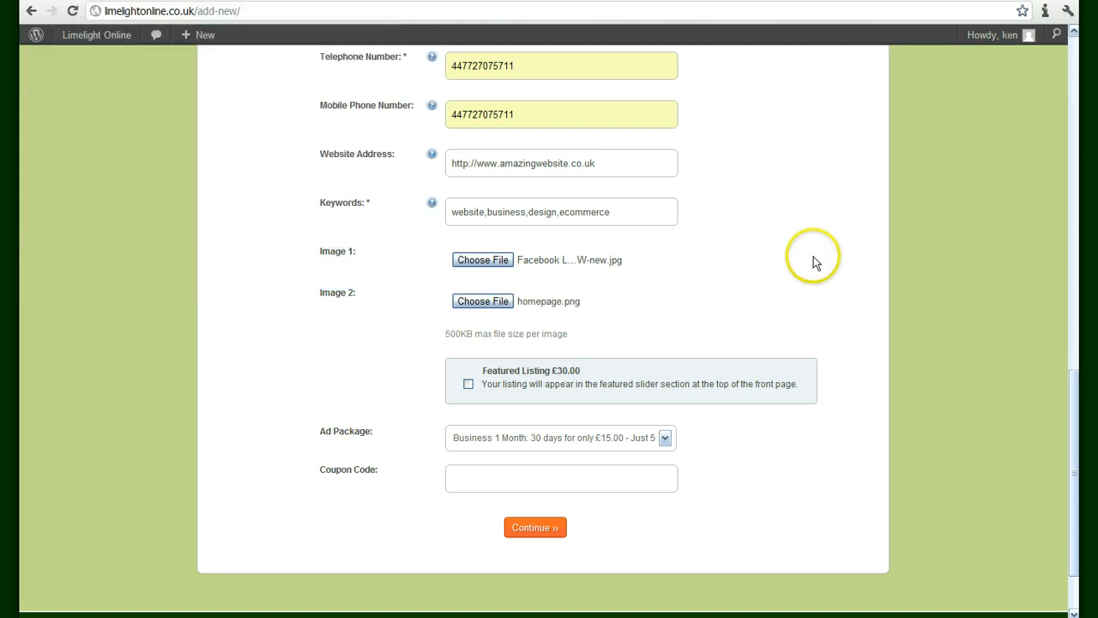
{"action": "scroll", "coordinate": [813, 260], "scroll_direction": "down", "scroll_amount": 2}
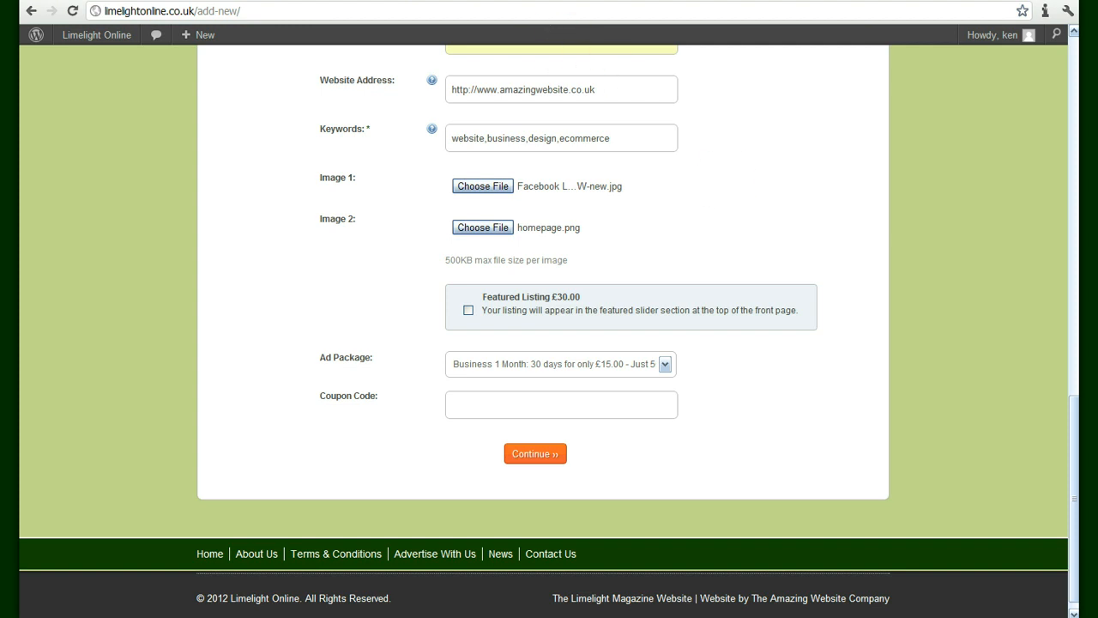
Check the homepage tab, then show the Ad Package options on the listing form
{"action": "left_click", "coordinate": [497, 1]}
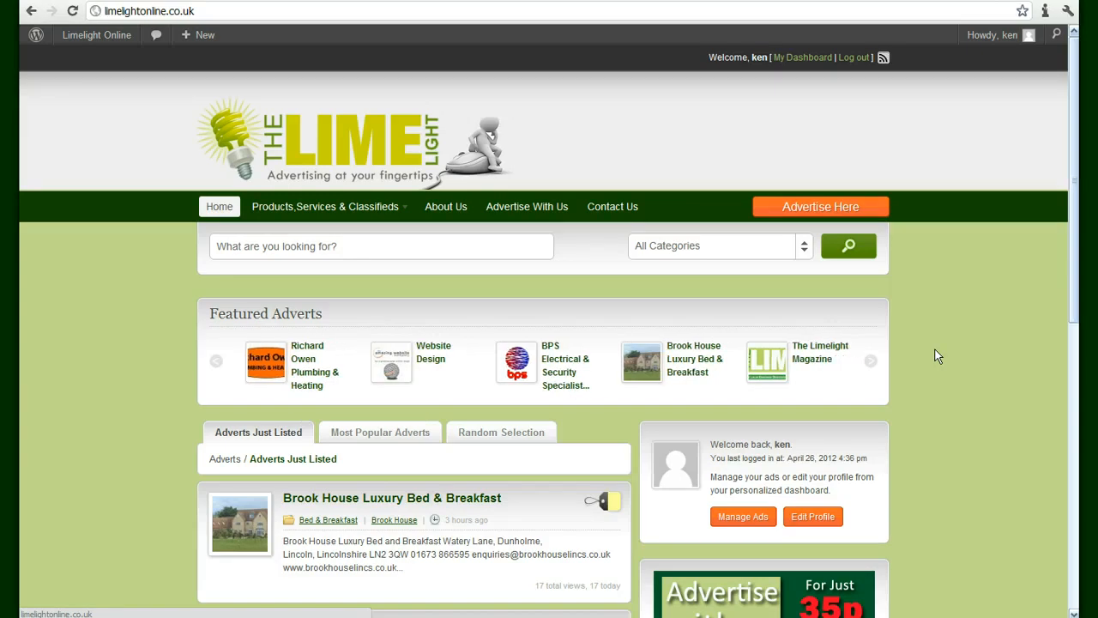
{"action": "left_click", "coordinate": [750, 146]}
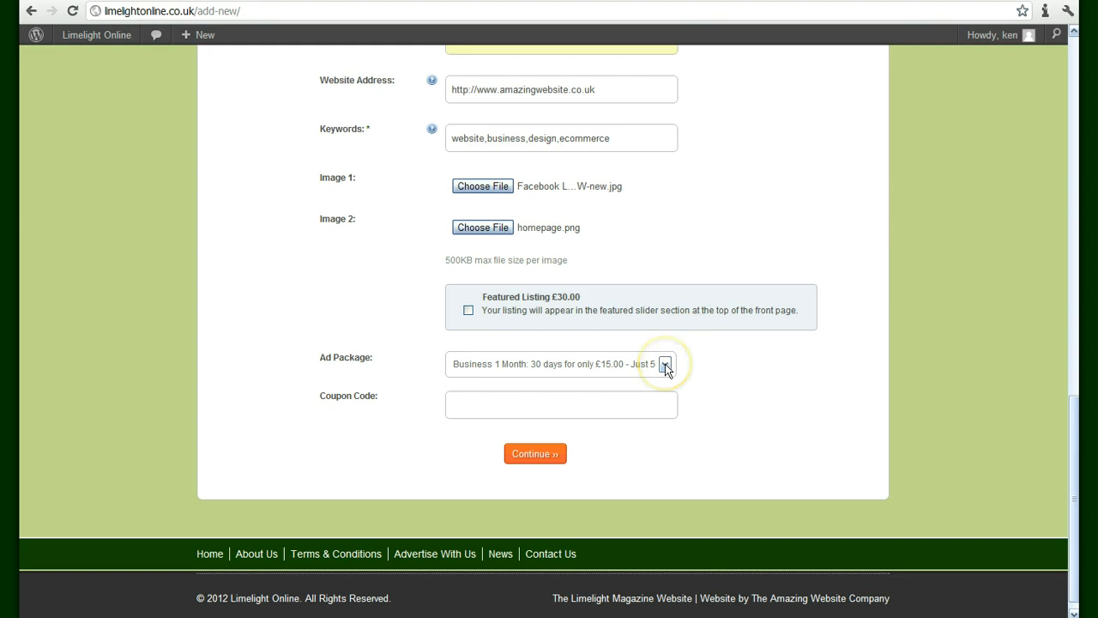
{"action": "left_click", "coordinate": [665, 364]}
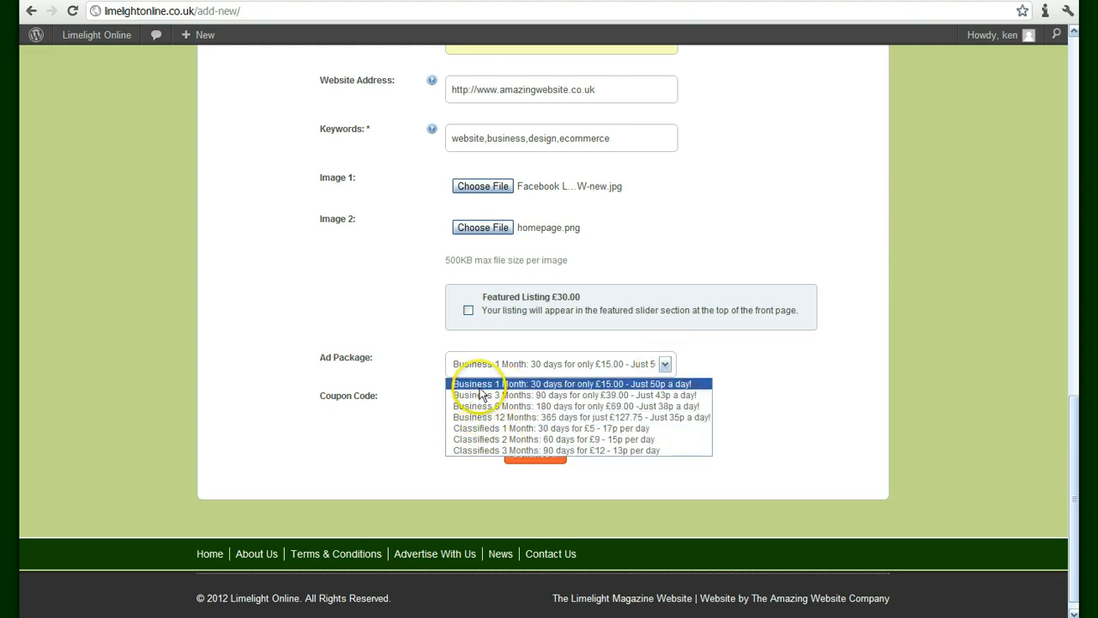
Choose the Business 12 Months package, apply coupon MARCH2012, and add the £30.00 Featured Listing option
{"action": "left_click", "coordinate": [545, 418]}
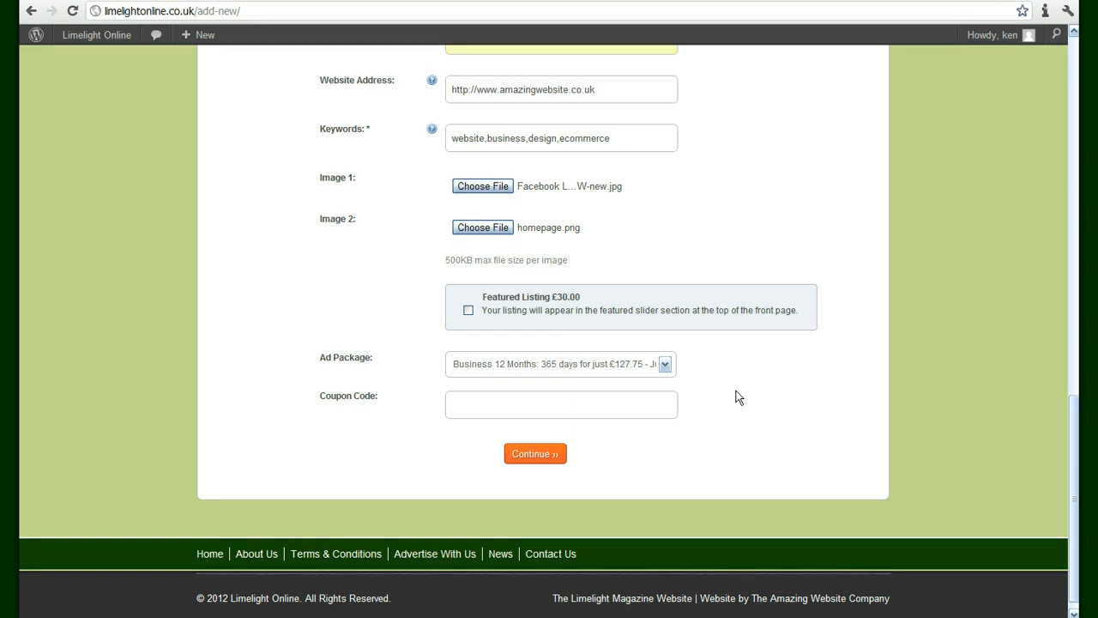
{"action": "left_click", "coordinate": [493, 405]}
{"action": "type", "text": "m"}
{"action": "left_click", "coordinate": [484, 425]}
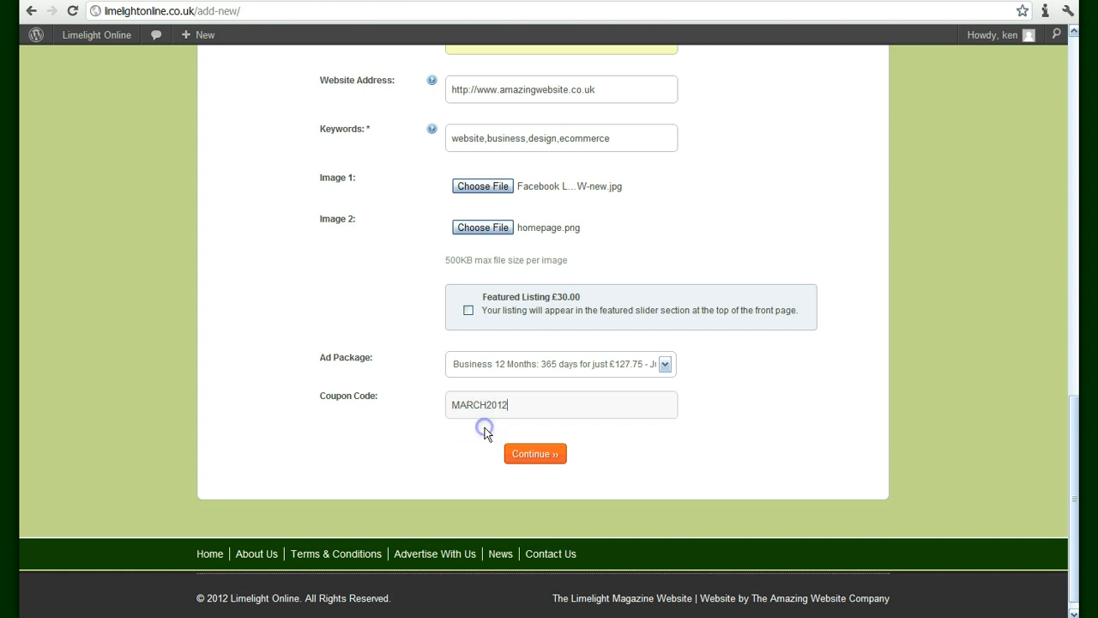
{"action": "left_click", "coordinate": [866, 396]}
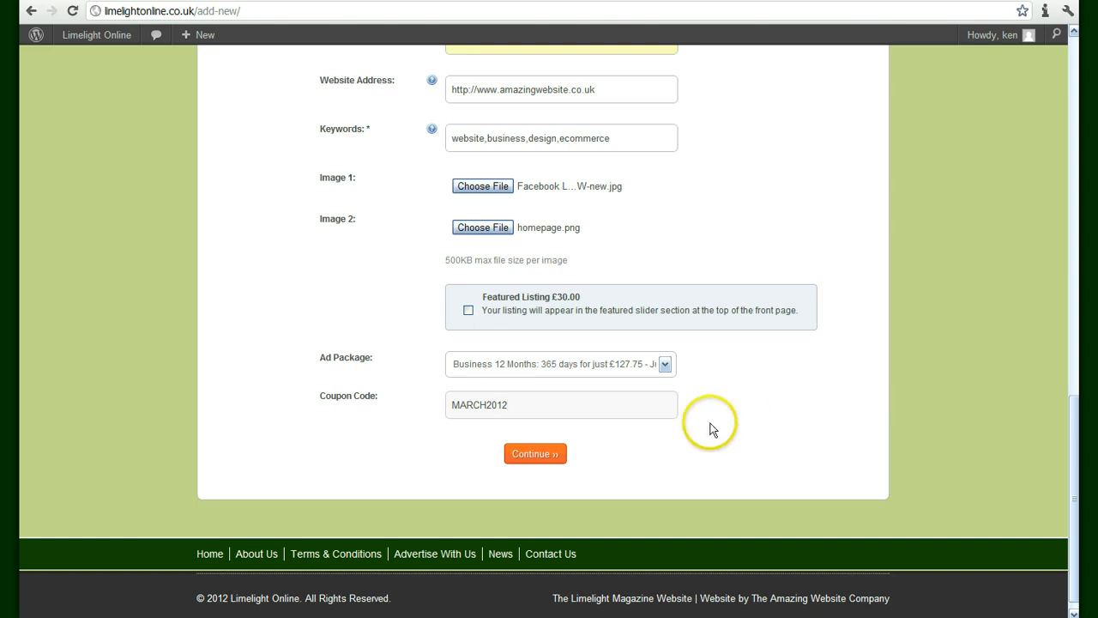
{"action": "left_click", "coordinate": [469, 310]}
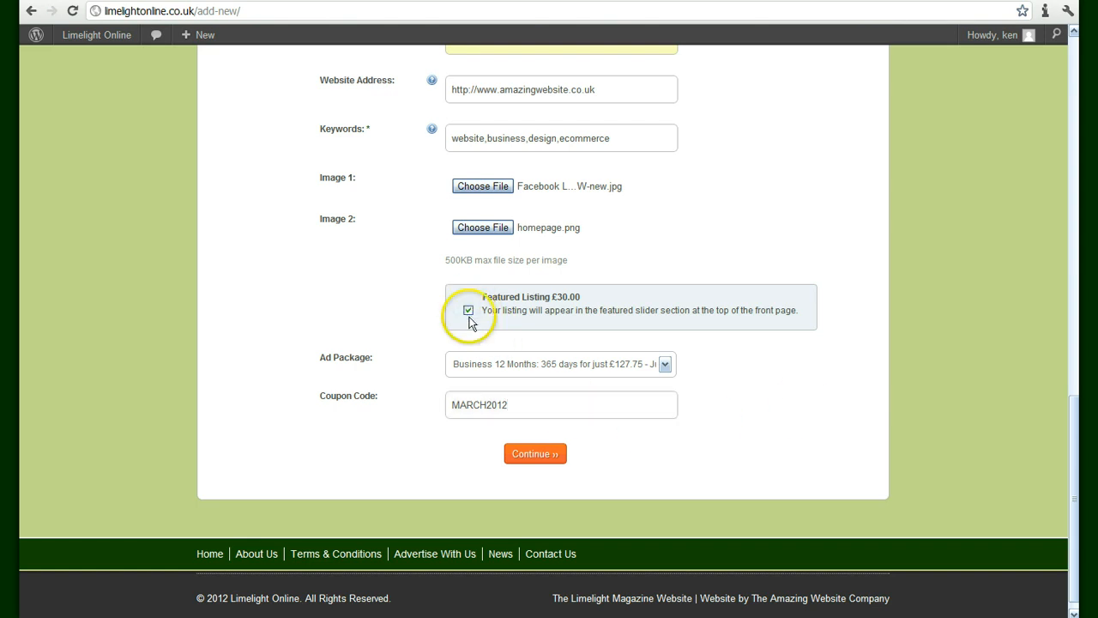
Continue to the Review Your Listing page and look through the listing details
{"action": "left_click", "coordinate": [529, 455]}
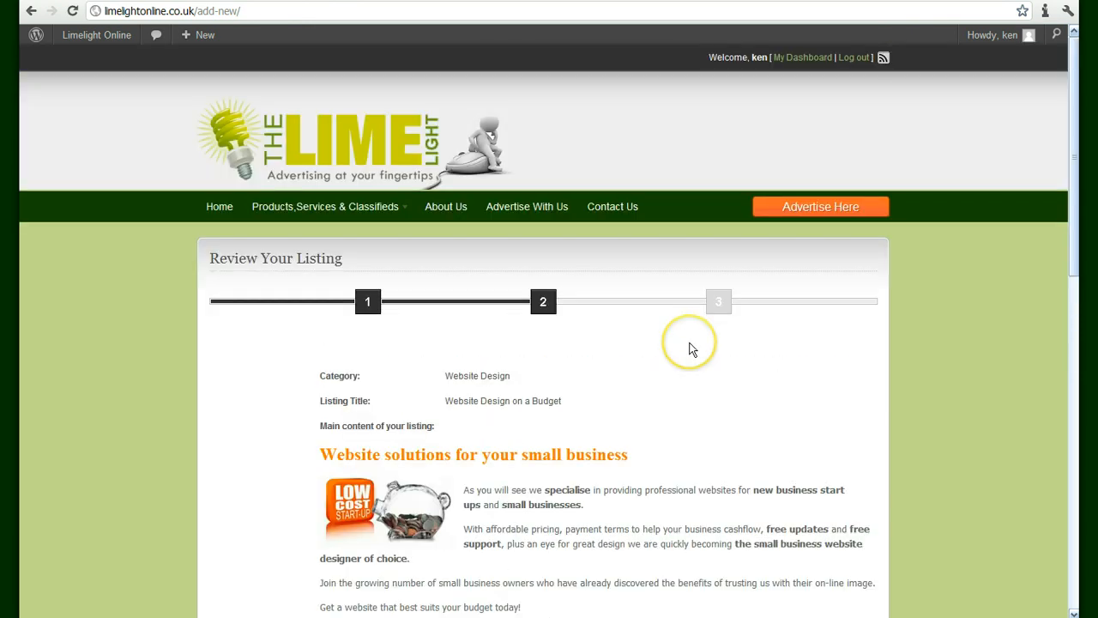
{"action": "scroll", "coordinate": [691, 349], "scroll_direction": "down", "scroll_amount": 3}
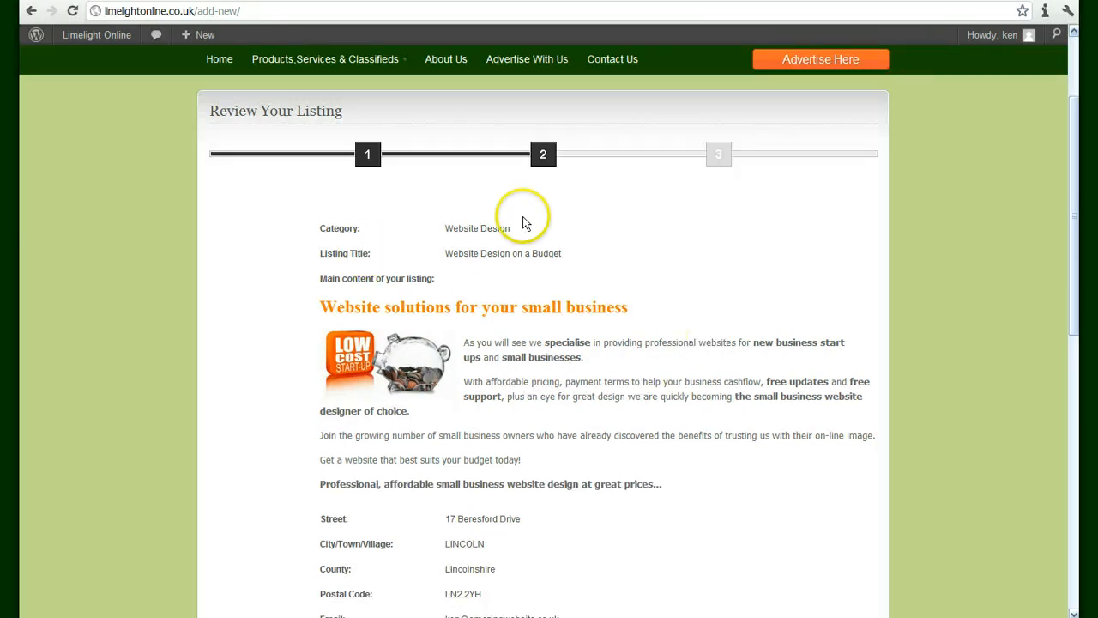
{"action": "scroll", "coordinate": [580, 242], "scroll_direction": "down", "scroll_amount": 2}
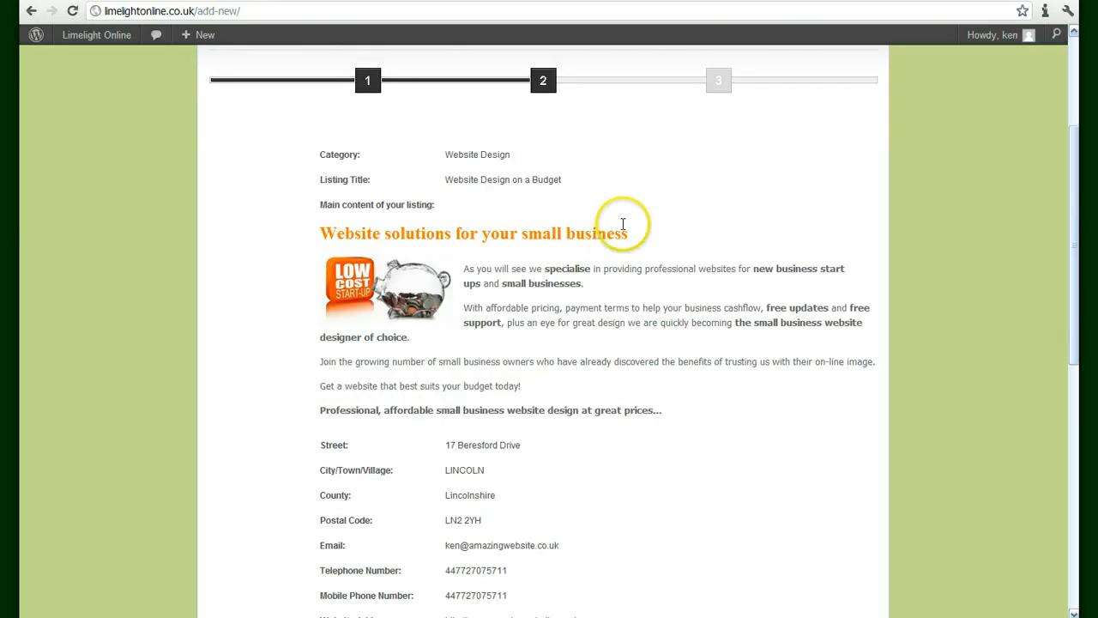
{"action": "scroll", "coordinate": [625, 220], "scroll_direction": "down", "scroll_amount": 2}
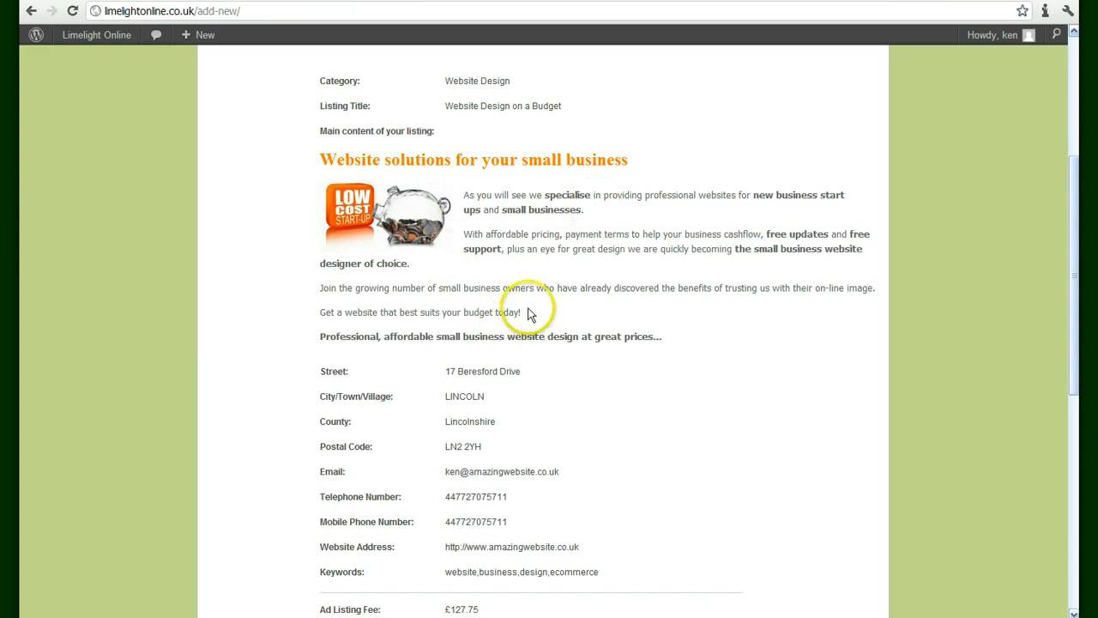
{"action": "scroll", "coordinate": [532, 304], "scroll_direction": "down", "scroll_amount": 2}
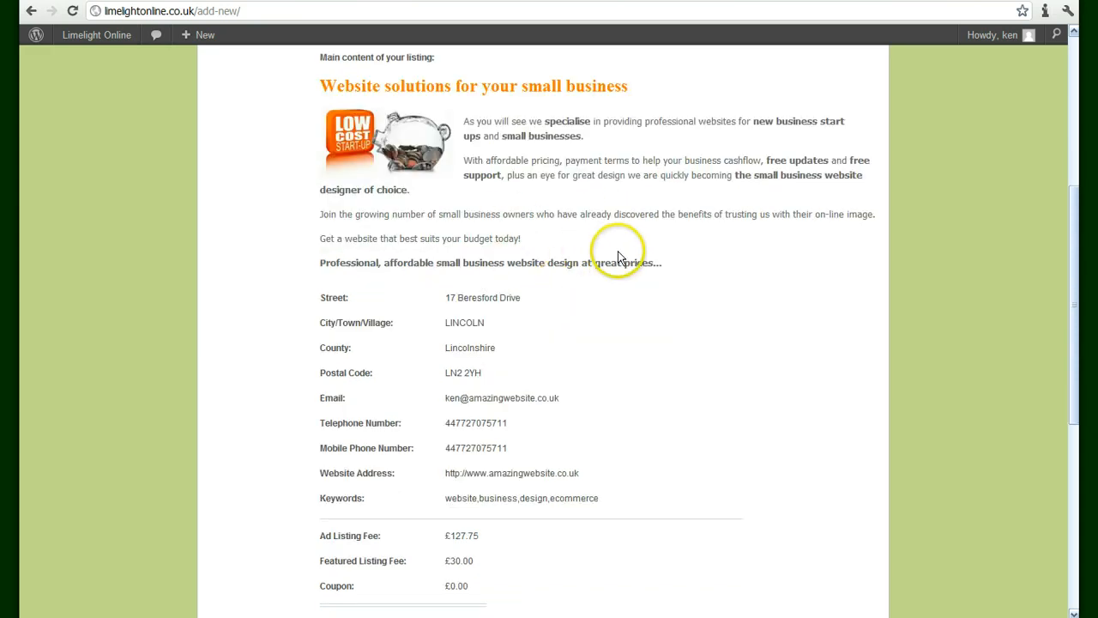
{"action": "scroll", "coordinate": [555, 255], "scroll_direction": "down", "scroll_amount": 8}
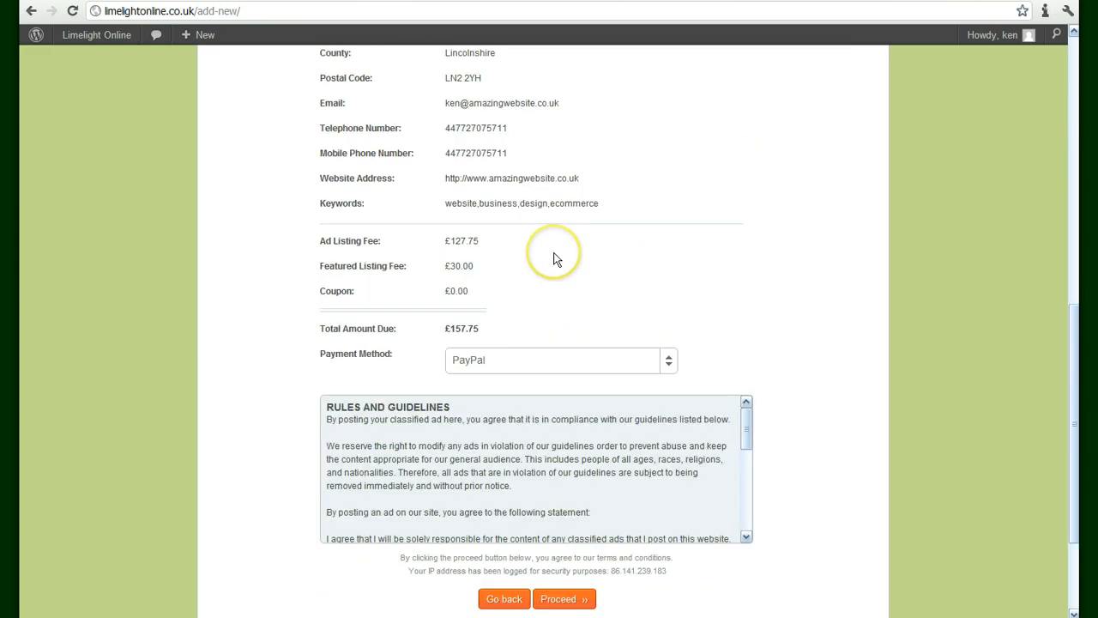
{"action": "scroll", "coordinate": [553, 257], "scroll_direction": "down", "scroll_amount": 2}
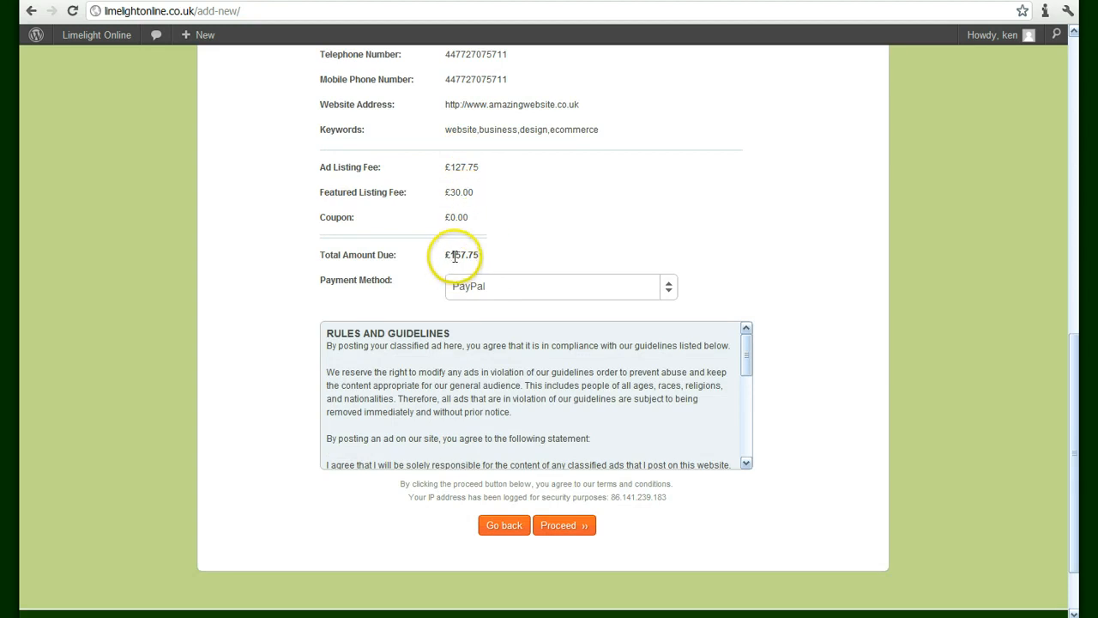
Check the payment method and submit the £0.00 listing for review
{"action": "left_click", "coordinate": [667, 289]}
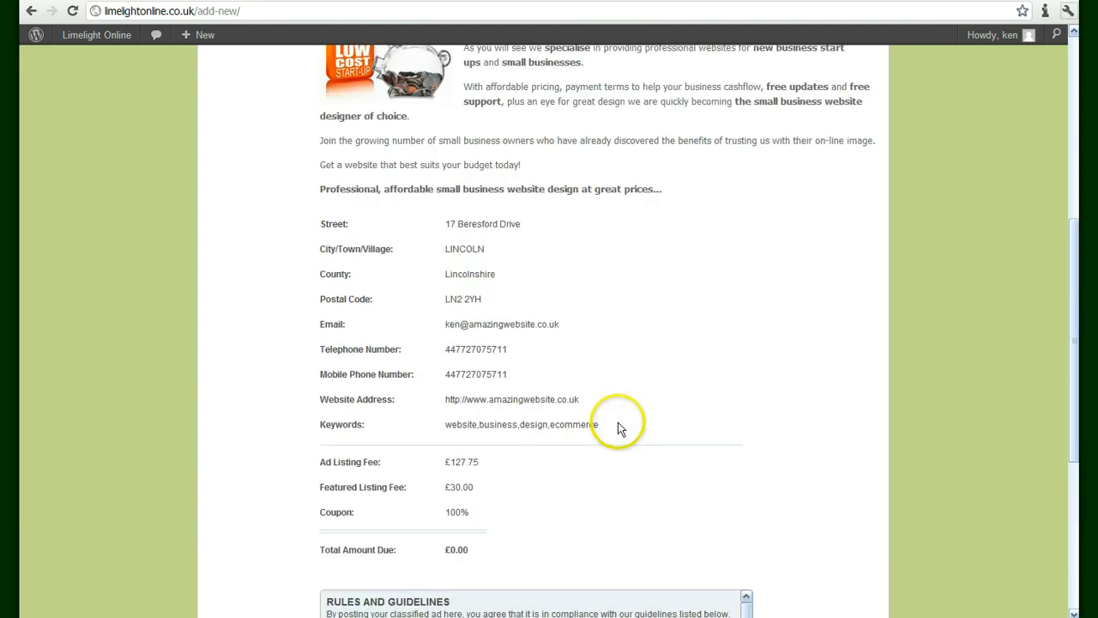
{"action": "scroll", "coordinate": [617, 422], "scroll_direction": "down", "scroll_amount": 3}
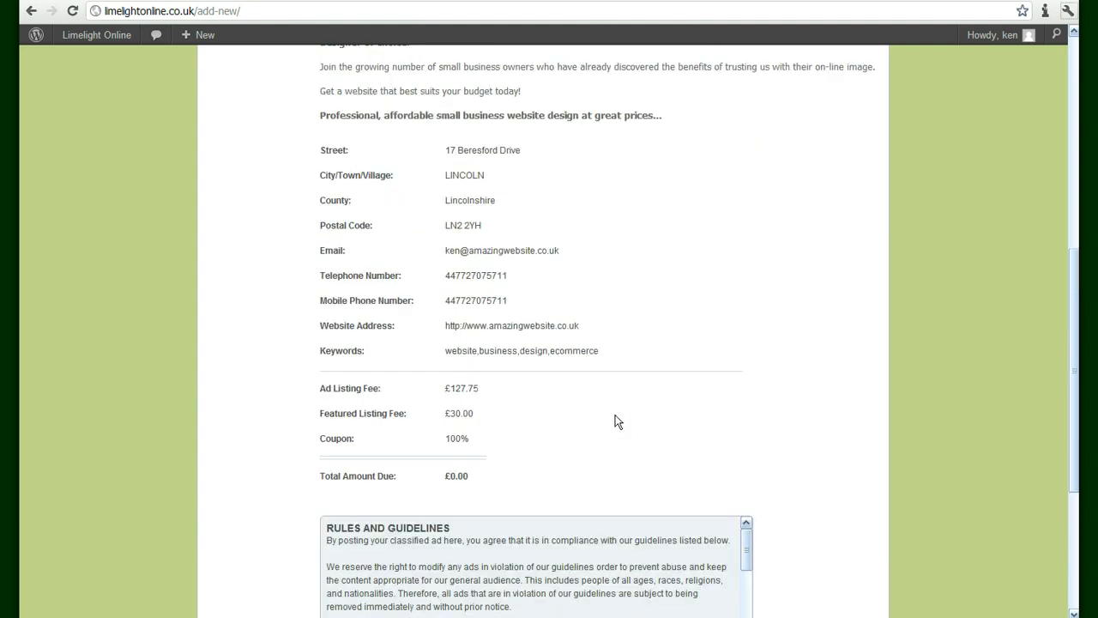
{"action": "scroll", "coordinate": [530, 410], "scroll_direction": "down", "scroll_amount": 1}
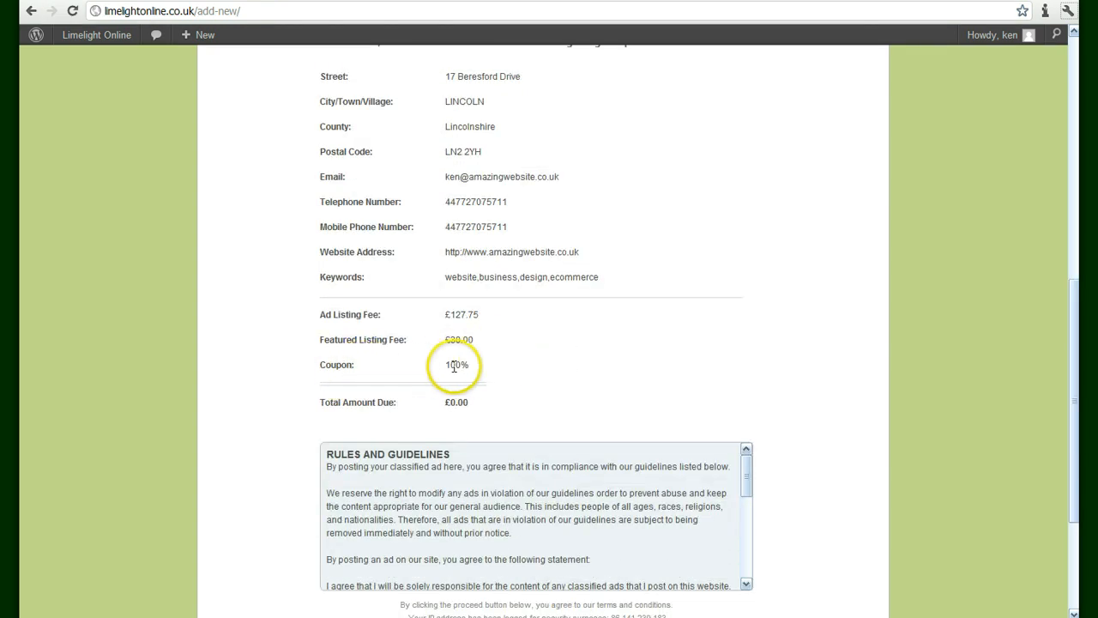
{"action": "scroll", "coordinate": [474, 365], "scroll_direction": "down", "scroll_amount": 1}
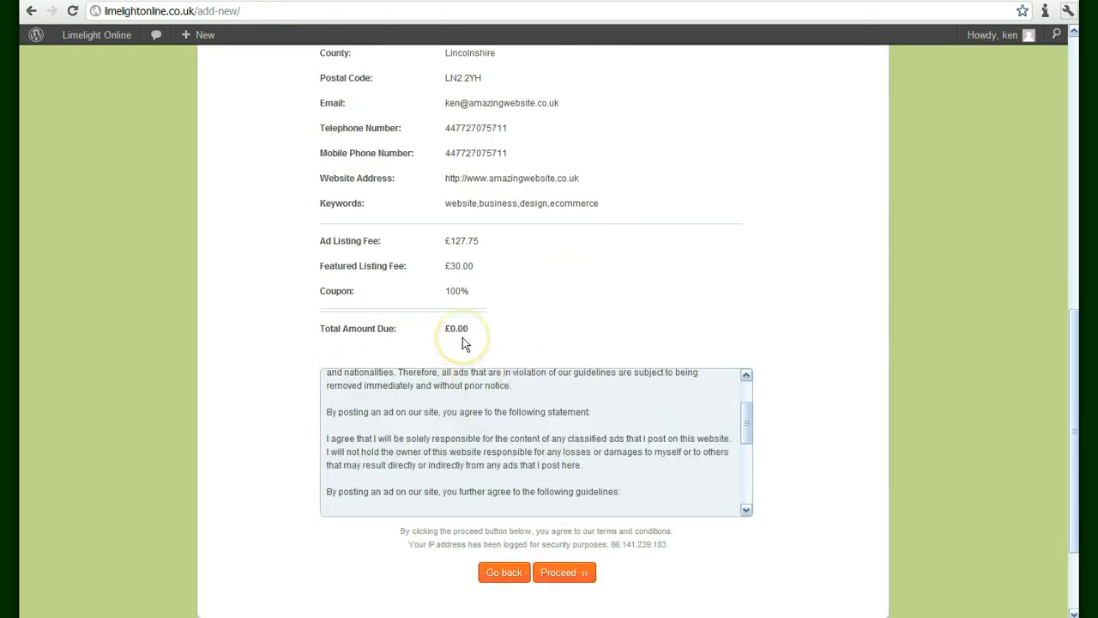
{"action": "left_click", "coordinate": [569, 572]}
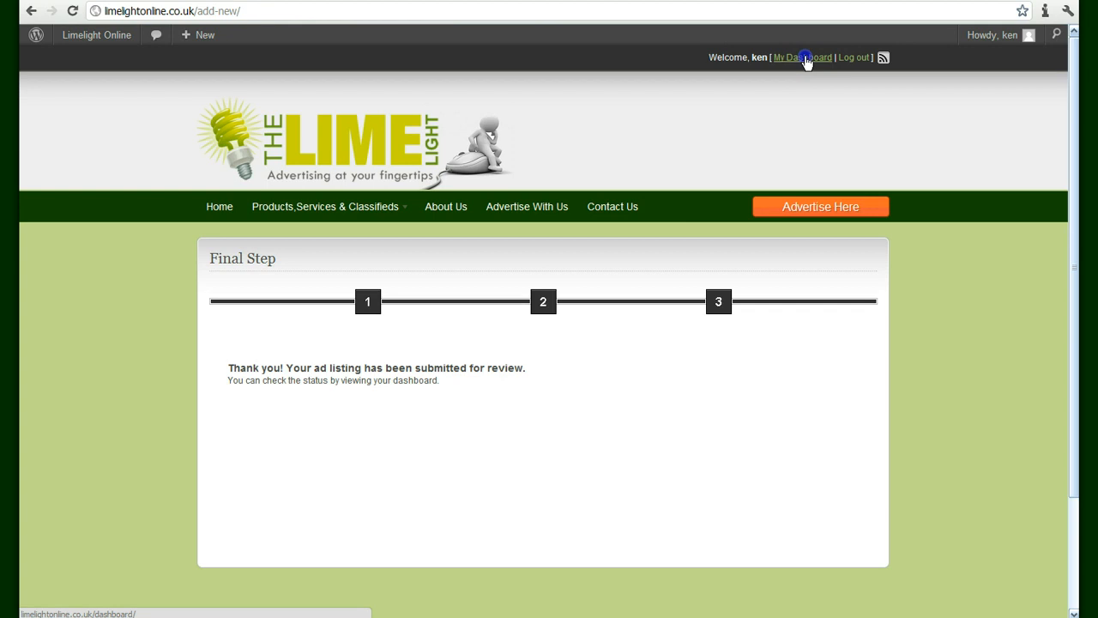
On My Dashboard, pause the Website Design on a Budget ad and republish it until April 26, 2013
{"action": "left_click", "coordinate": [806, 60]}
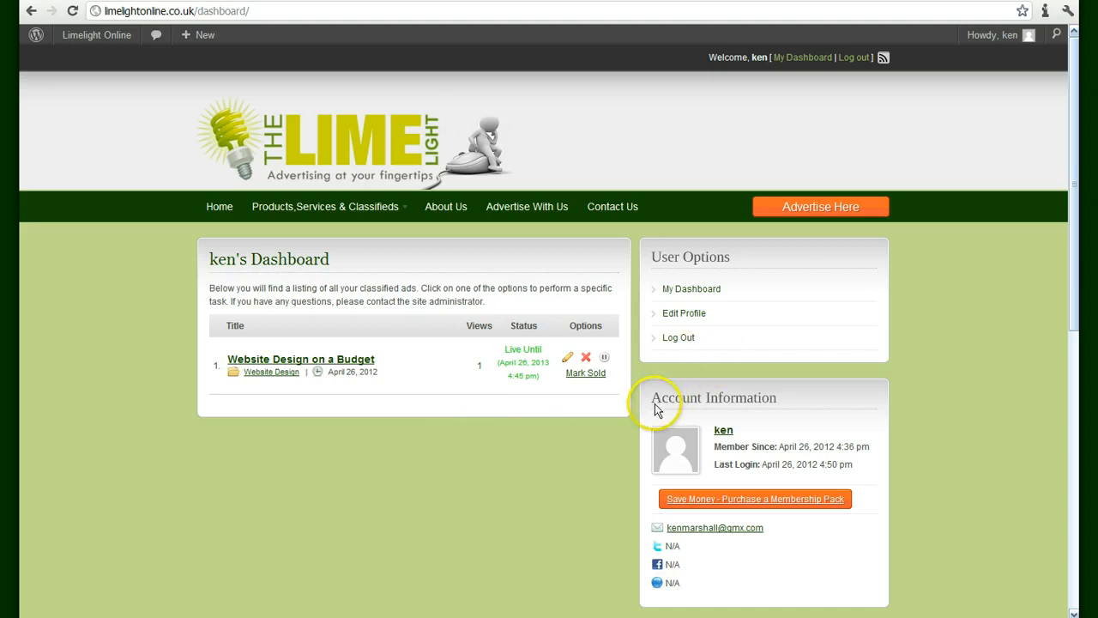
{"action": "left_click", "coordinate": [605, 361]}
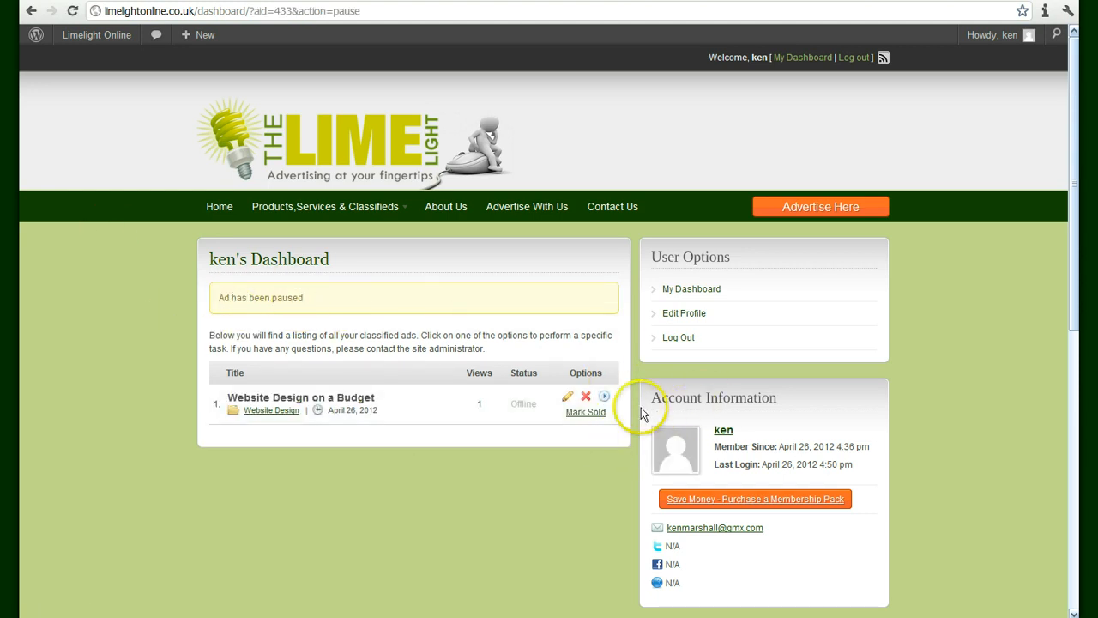
{"action": "left_click", "coordinate": [604, 398]}
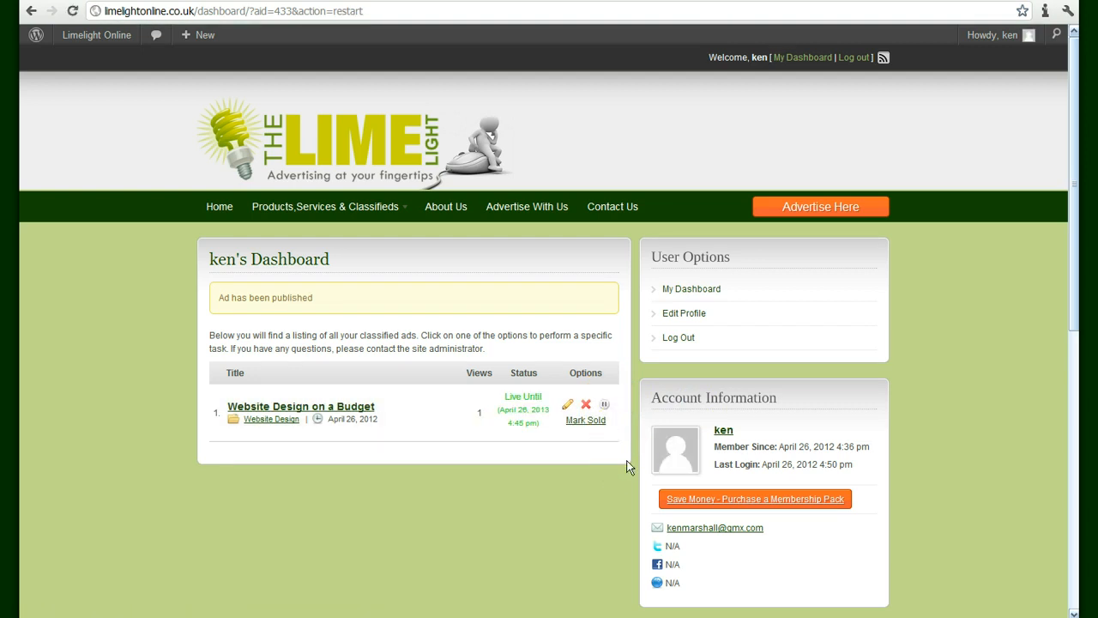
Open the ad for editing and replace its telephone number with the new landline number
{"action": "left_click", "coordinate": [568, 407]}
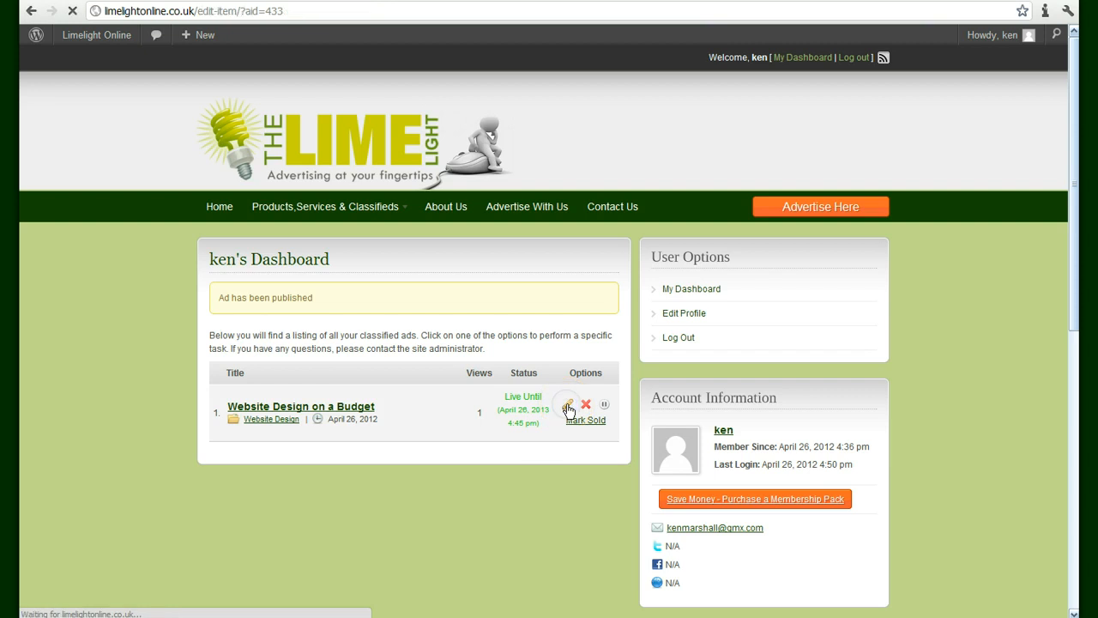
{"action": "scroll", "coordinate": [561, 404], "scroll_direction": "down", "scroll_amount": 3}
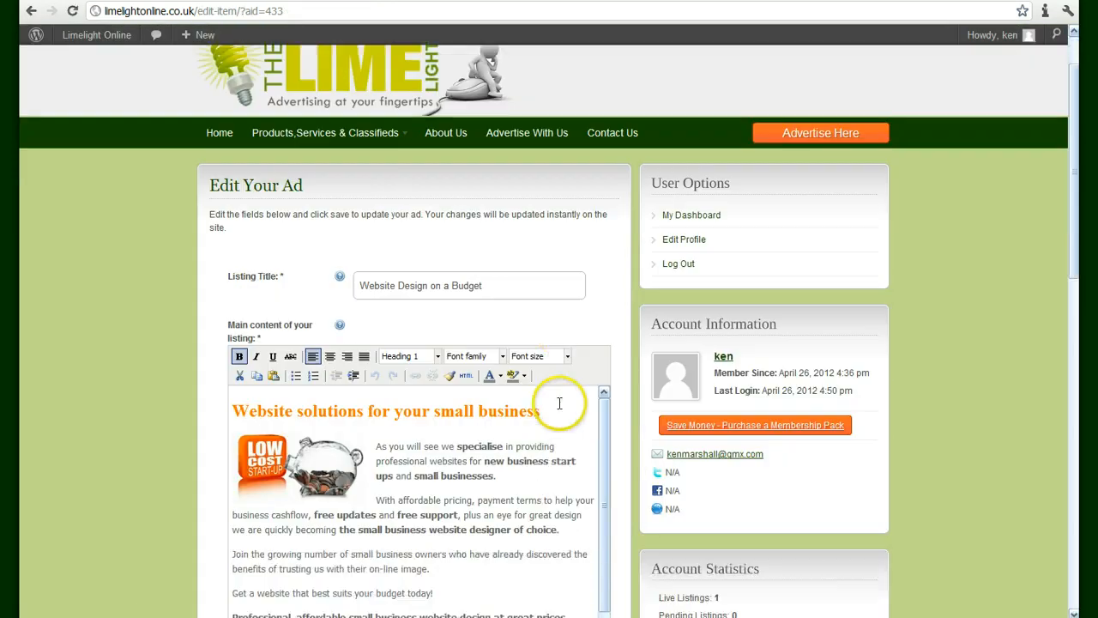
{"action": "scroll", "coordinate": [556, 403], "scroll_direction": "down", "scroll_amount": 3}
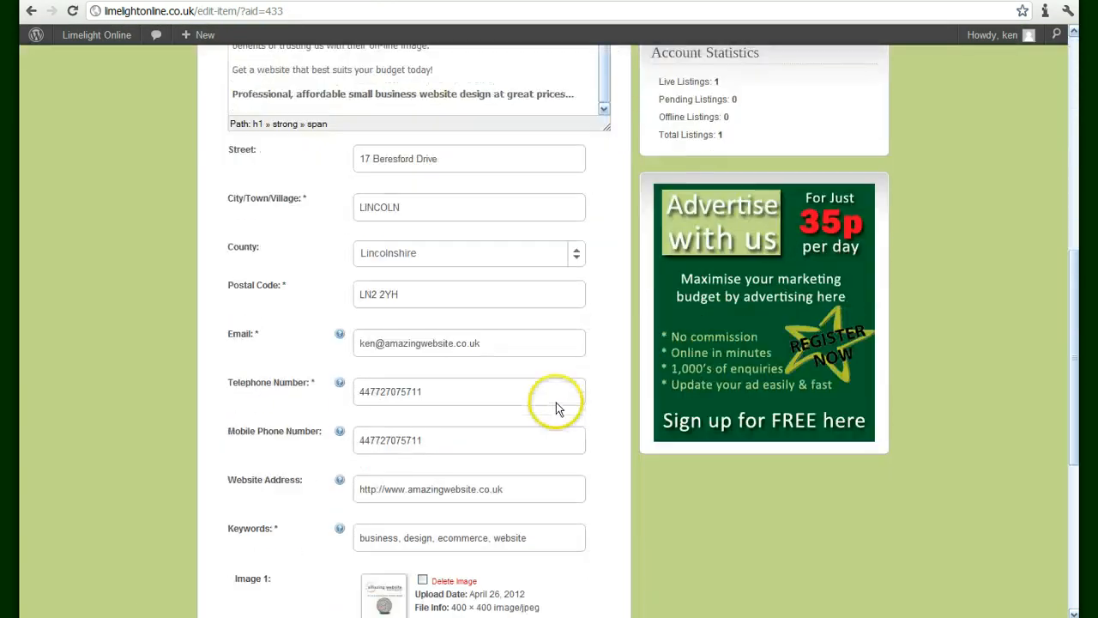
{"action": "scroll", "coordinate": [555, 402], "scroll_direction": "down", "scroll_amount": 2}
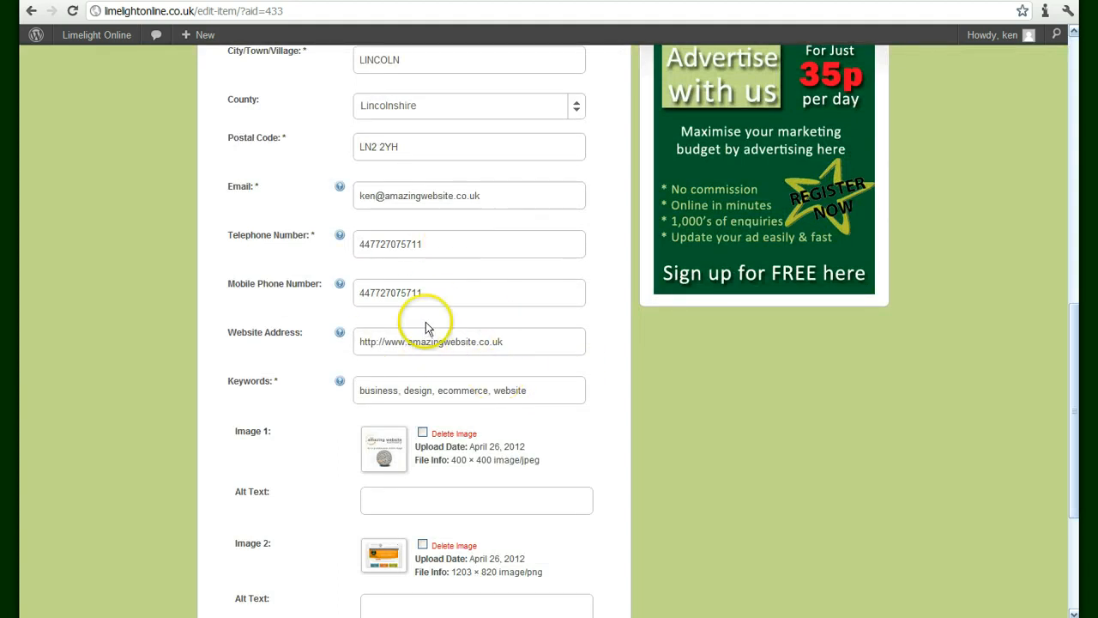
{"action": "scroll", "coordinate": [426, 321], "scroll_direction": "down", "scroll_amount": 3}
{"action": "scroll", "coordinate": [429, 319], "scroll_direction": "up", "scroll_amount": 3}
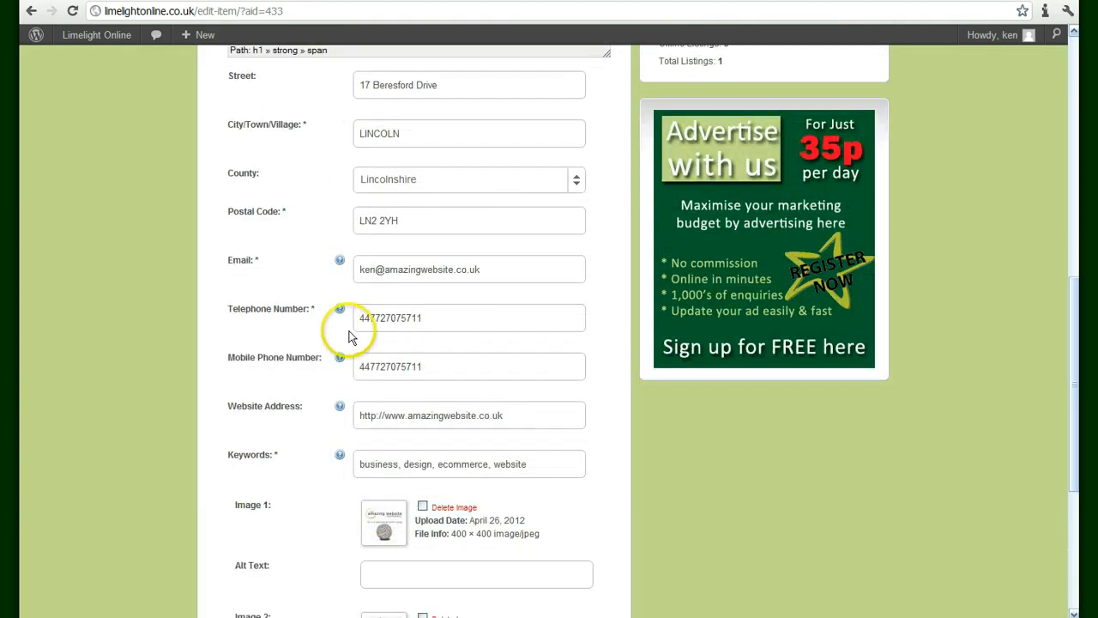
{"action": "left_click_drag", "start_coordinate": [430, 317], "coordinate": [330, 311]}
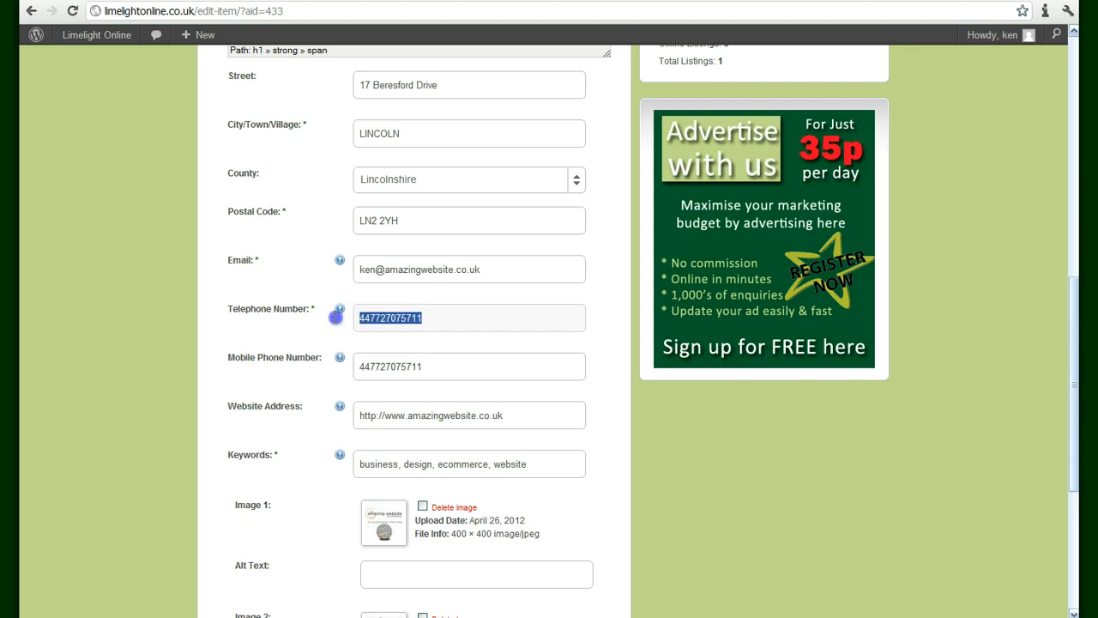
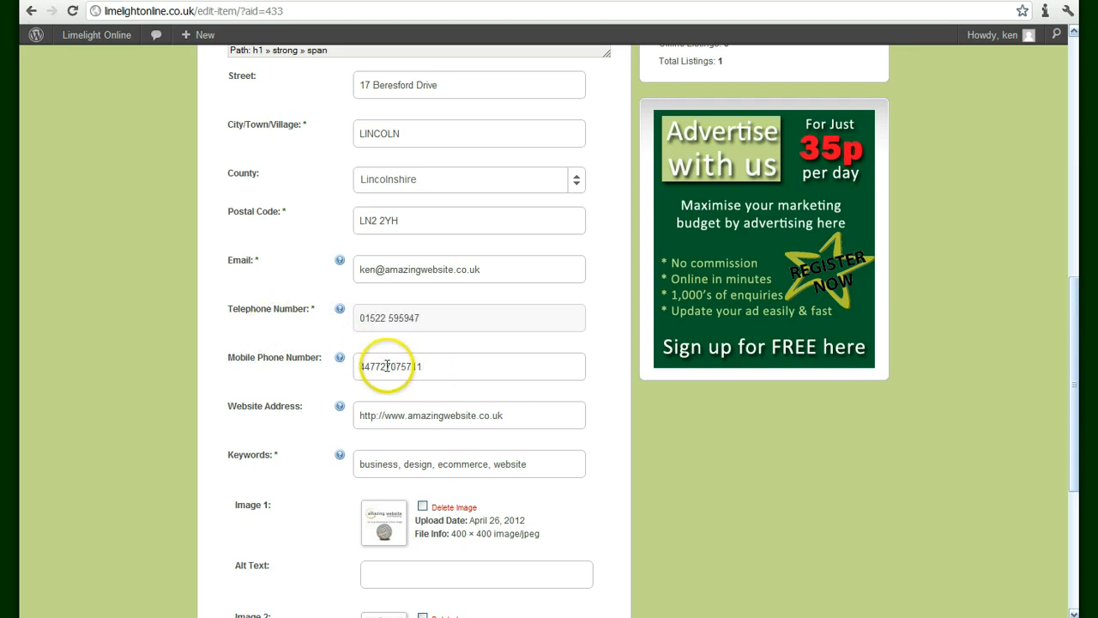
Change the mobile number's leading 44 to 0 and save the updated ad
{"action": "left_click", "coordinate": [390, 366]}
{"action": "left_click_drag", "start_coordinate": [355, 365], "coordinate": [364, 368]}
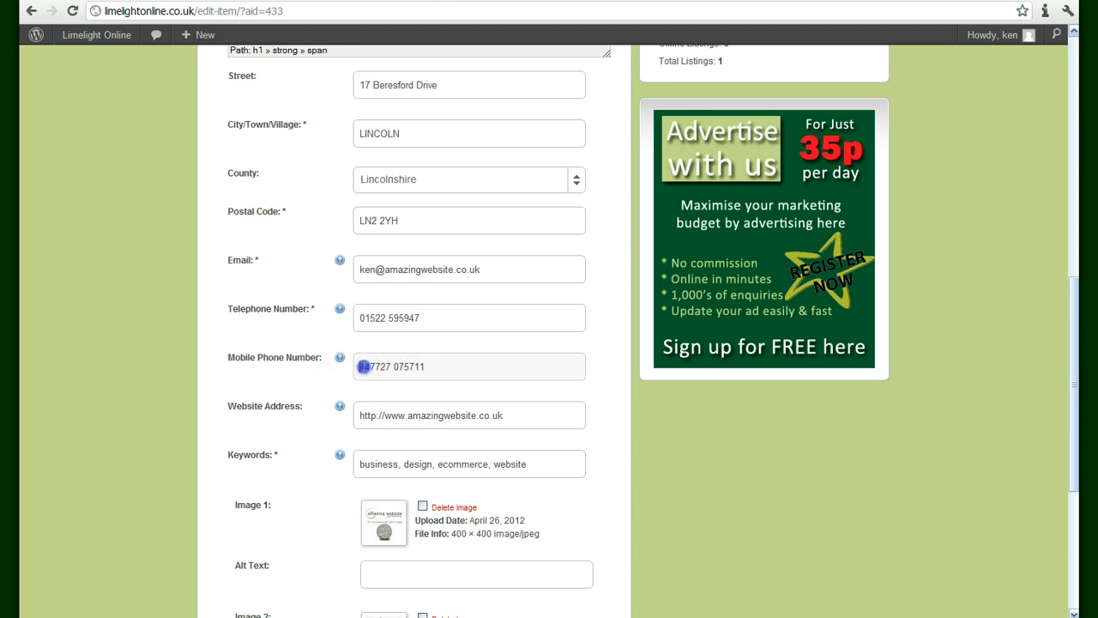
{"action": "type", "text": "0"}
{"action": "scroll", "coordinate": [649, 509], "scroll_direction": "down", "scroll_amount": 1}
{"action": "scroll", "coordinate": [649, 509], "scroll_direction": "down", "scroll_amount": 2}
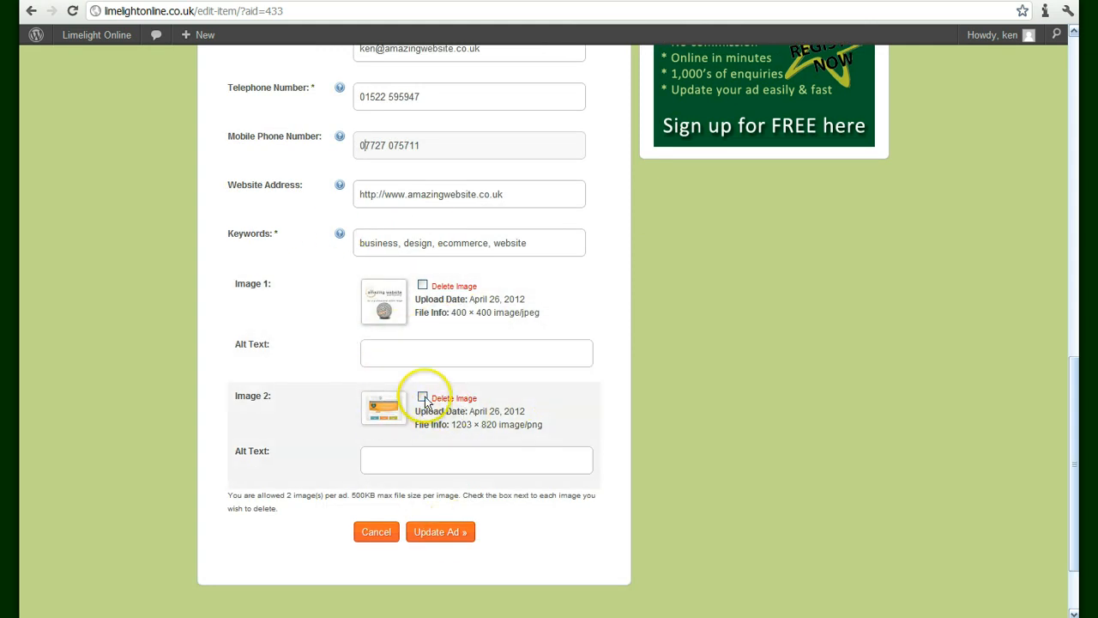
{"action": "left_click", "coordinate": [440, 534]}
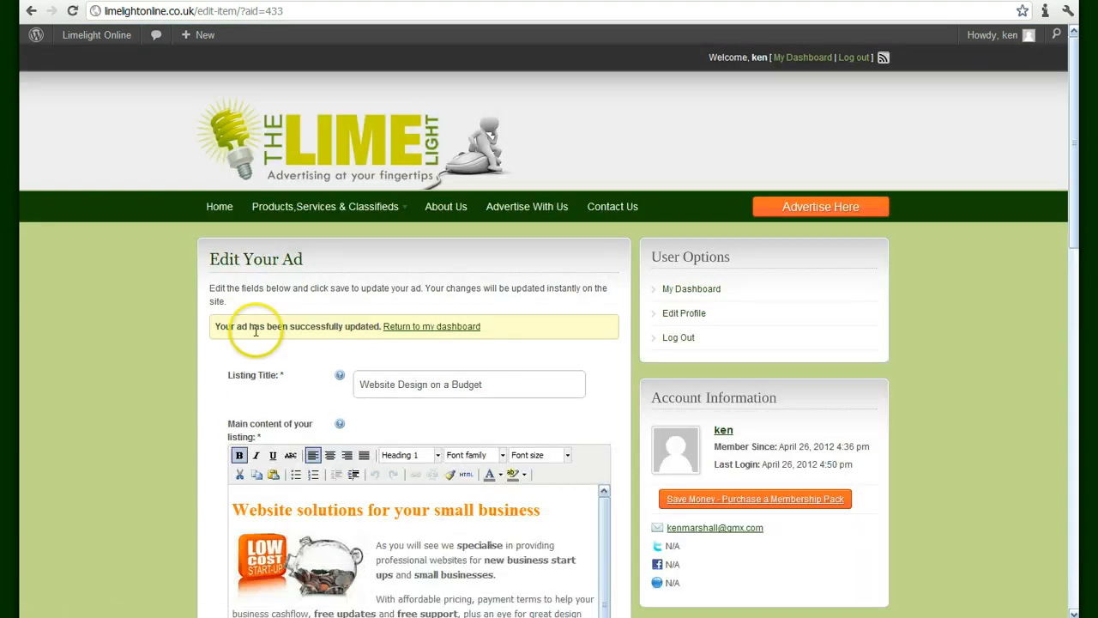
Return to the dashboard and go to the Limelight Online home page
{"action": "left_click", "coordinate": [423, 331]}
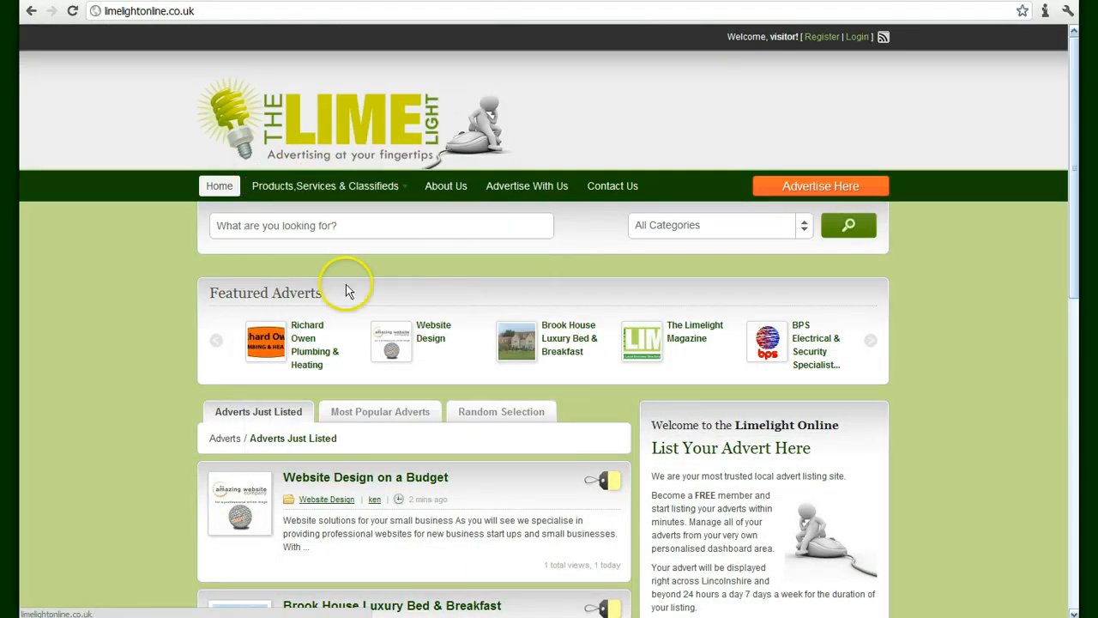
{"action": "scroll", "coordinate": [404, 478], "scroll_direction": "down", "scroll_amount": 2}
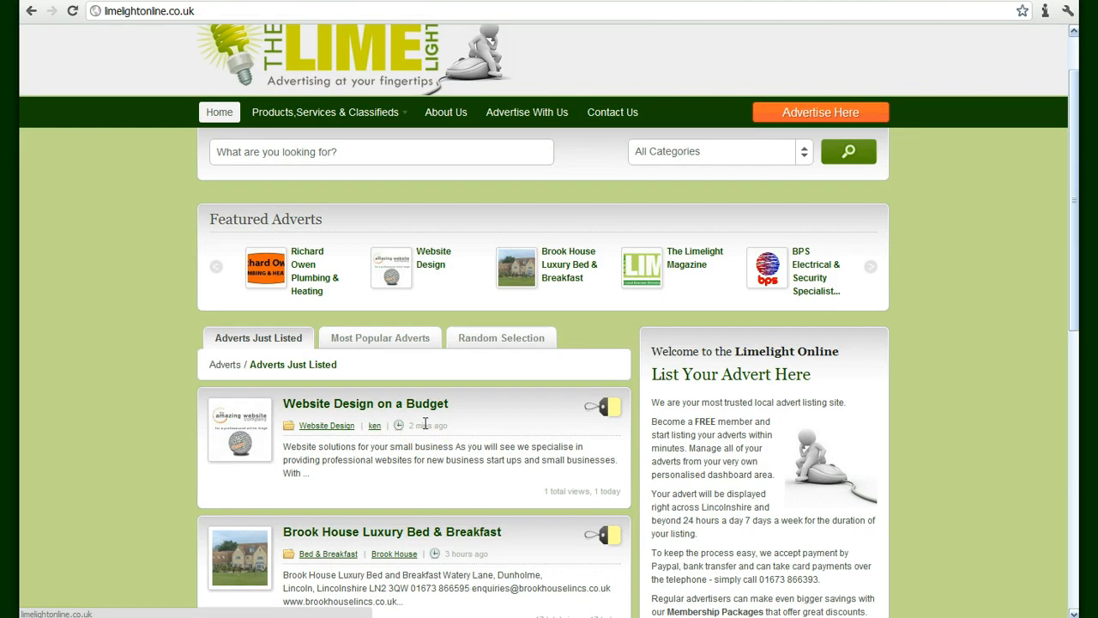
{"action": "left_click", "coordinate": [221, 419]}
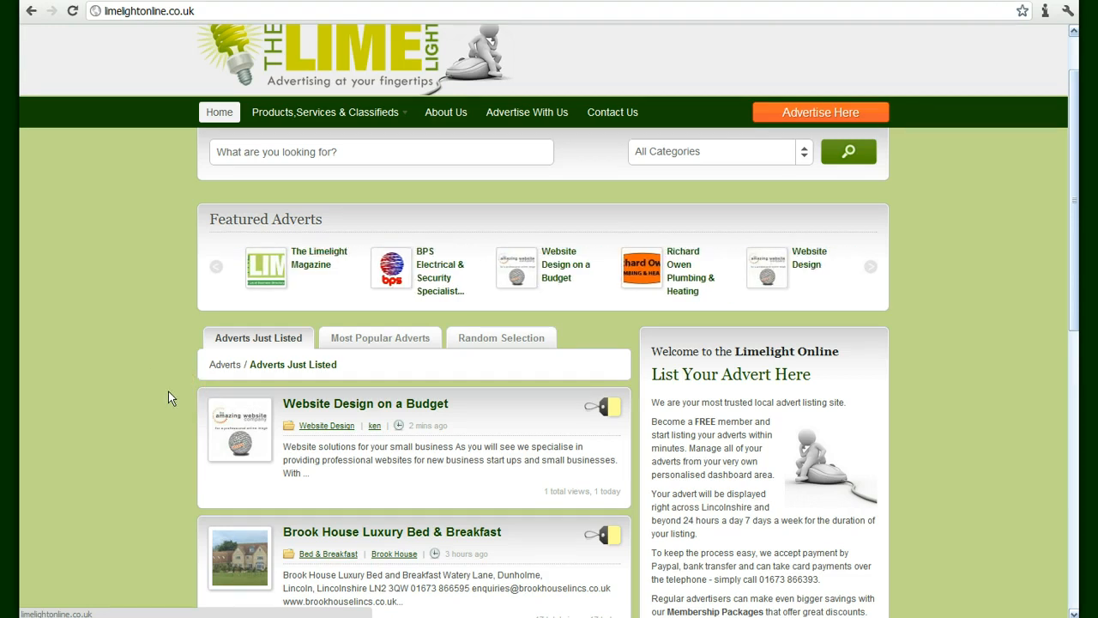
Browse the Most Popular and Random Selection adverts, then return to Adverts Just Listed
{"action": "scroll", "coordinate": [168, 391], "scroll_direction": "down", "scroll_amount": 2}
{"action": "left_click", "coordinate": [368, 264]}
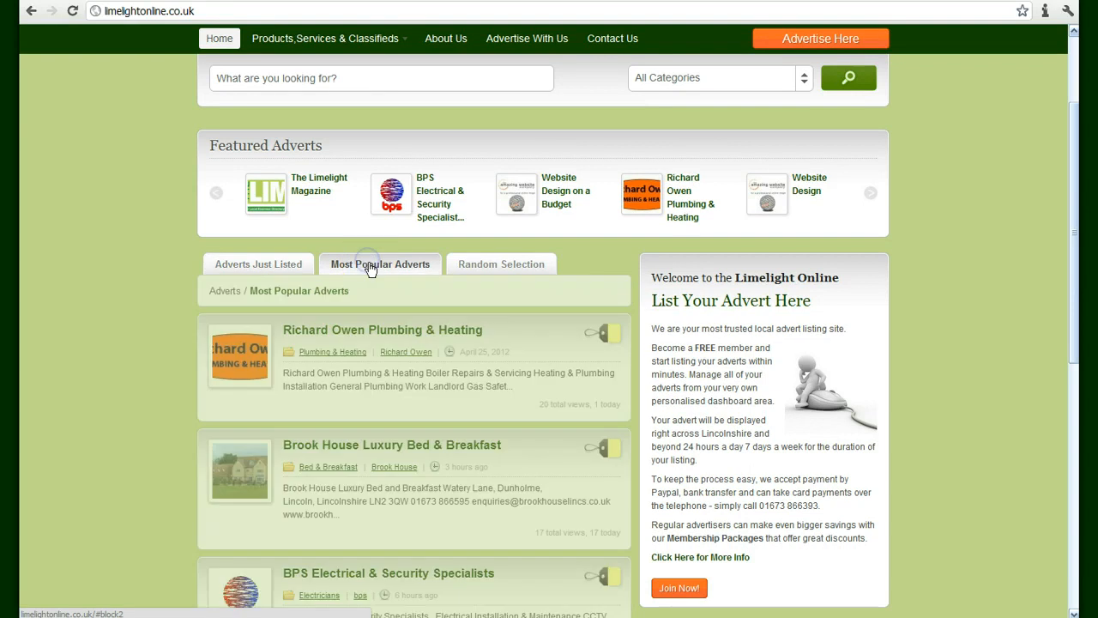
{"action": "scroll", "coordinate": [150, 316], "scroll_direction": "down", "scroll_amount": 4}
{"action": "scroll", "coordinate": [144, 319], "scroll_direction": "up", "scroll_amount": 4}
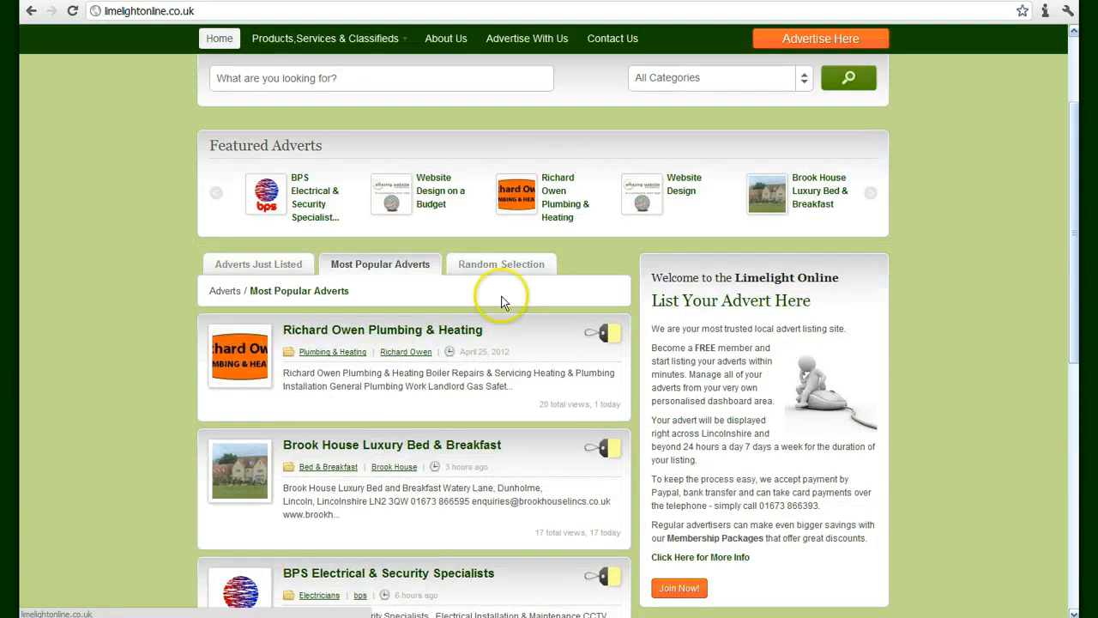
{"action": "left_click", "coordinate": [507, 269]}
{"action": "left_click", "coordinate": [275, 271]}
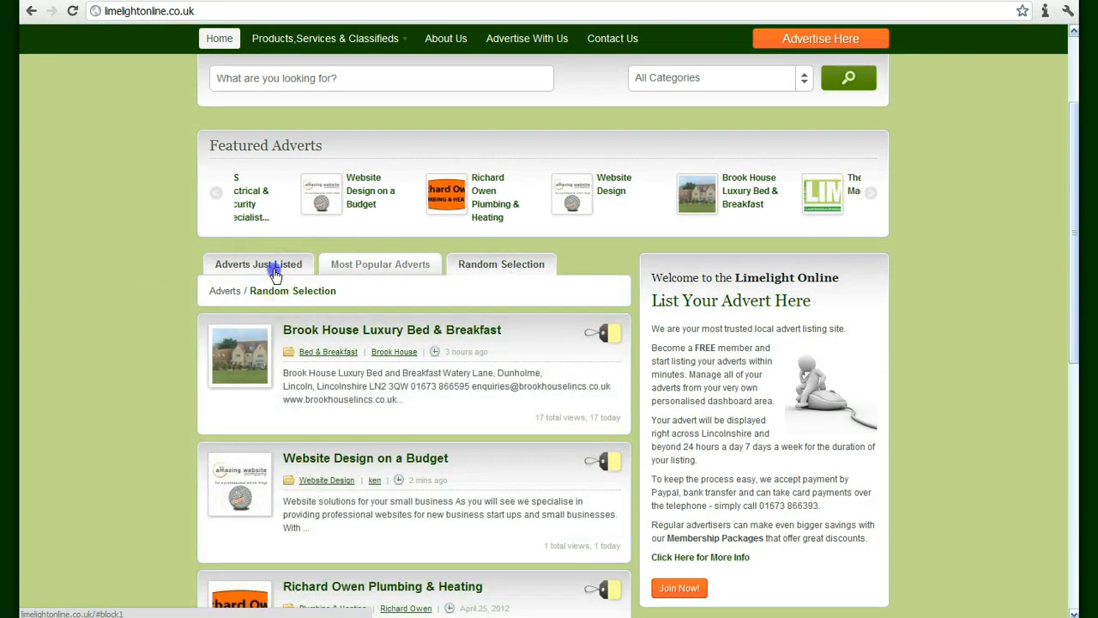
{"action": "scroll", "coordinate": [257, 279], "scroll_direction": "down", "scroll_amount": 2}
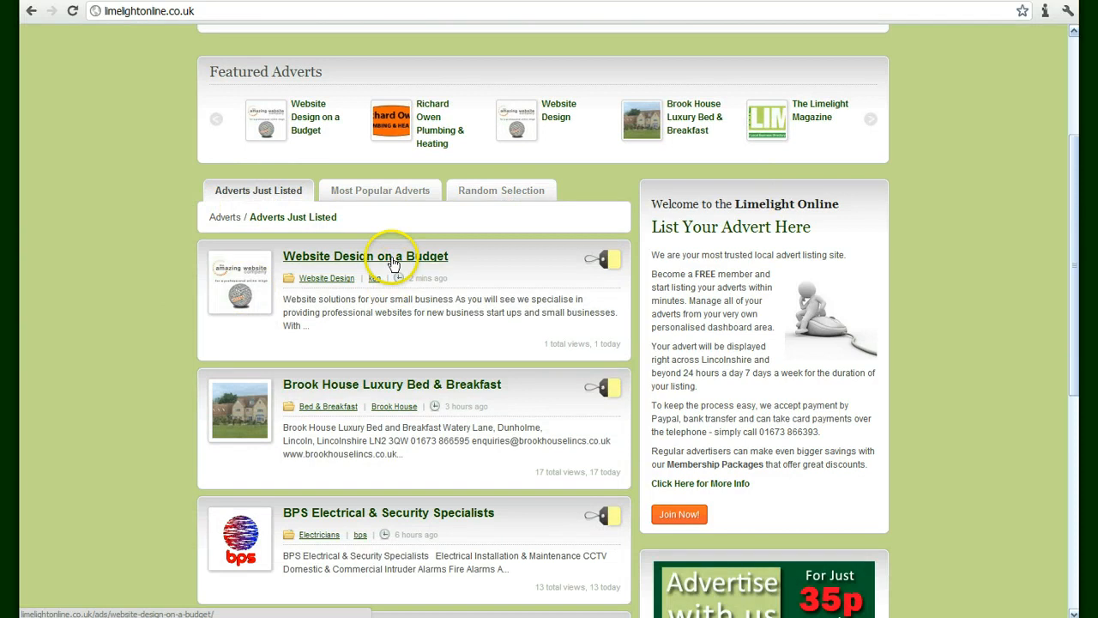
{"action": "scroll", "coordinate": [181, 317], "scroll_direction": "up", "scroll_amount": 2}
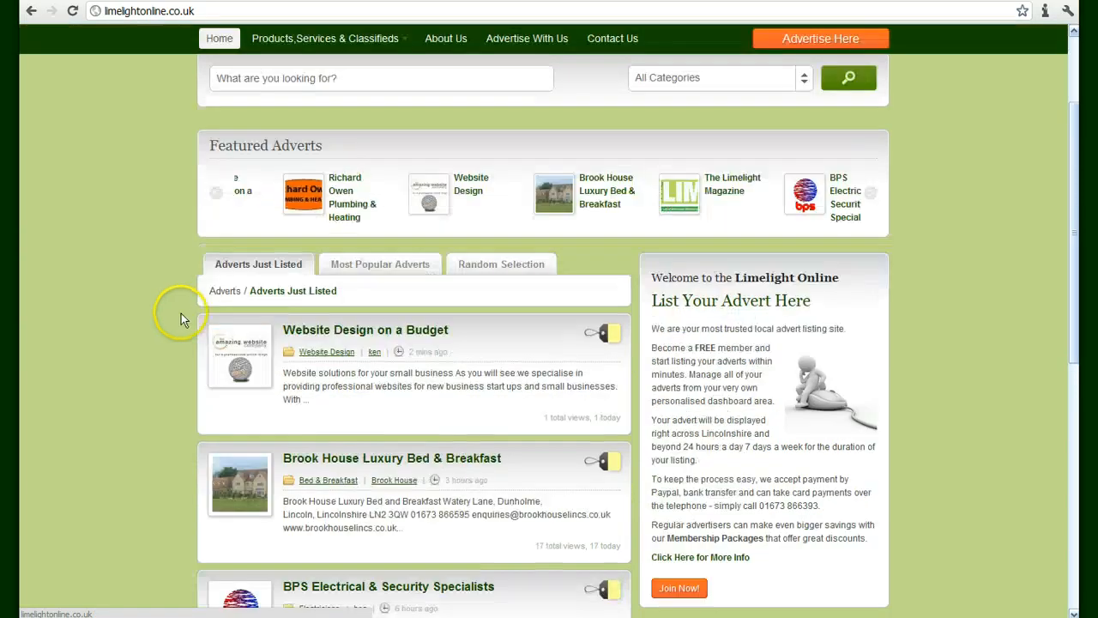
{"action": "scroll", "coordinate": [249, 296], "scroll_direction": "down", "scroll_amount": 2}
{"action": "scroll", "coordinate": [318, 277], "scroll_direction": "up", "scroll_amount": 2}
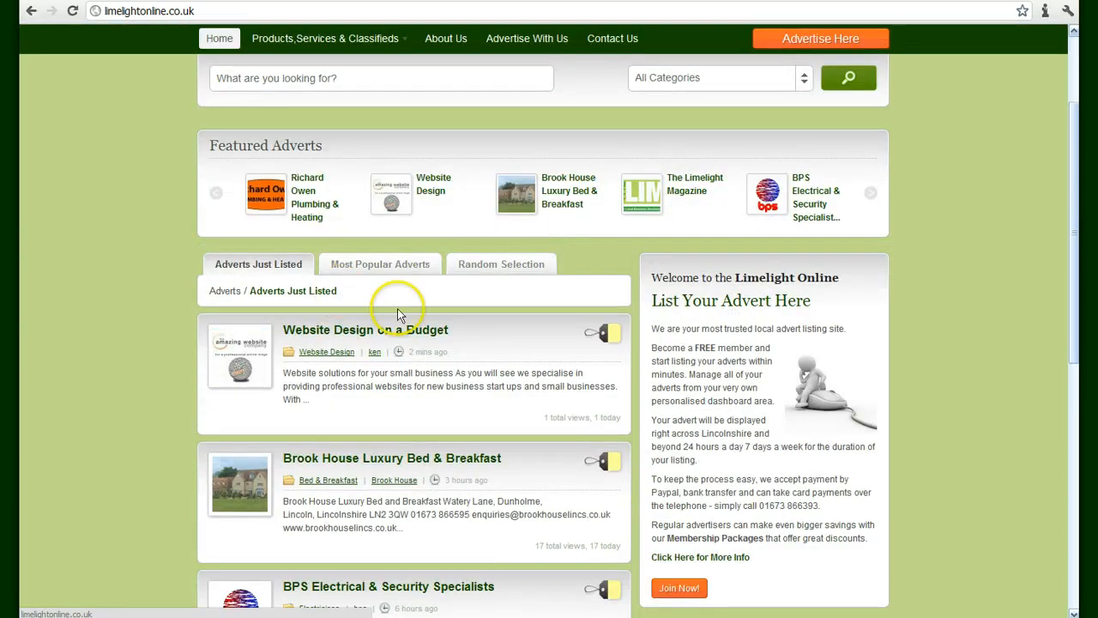
Open the Website Design on a Budget ad page and look through its details
{"action": "left_click", "coordinate": [390, 334]}
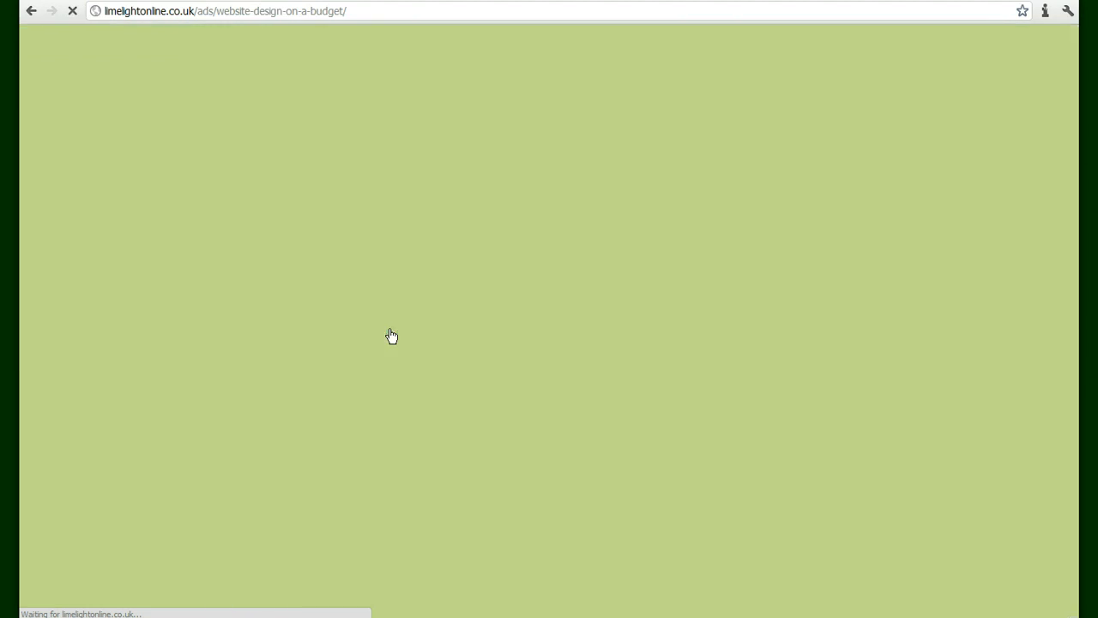
{"action": "scroll", "coordinate": [283, 325], "scroll_direction": "down", "scroll_amount": 2}
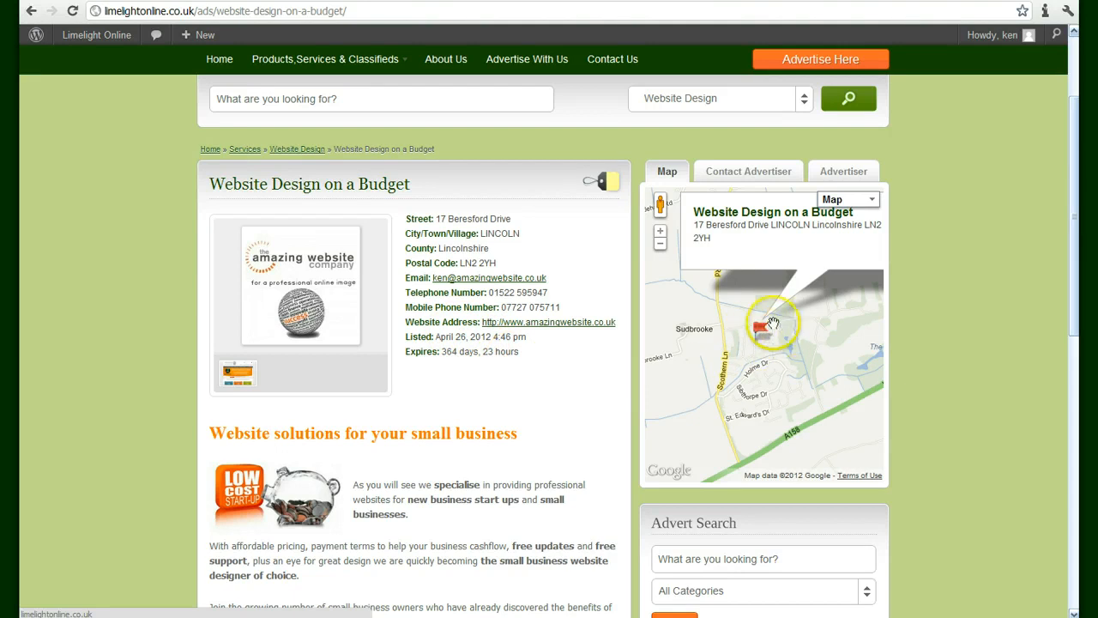
{"action": "scroll", "coordinate": [771, 330], "scroll_direction": "down", "scroll_amount": 1}
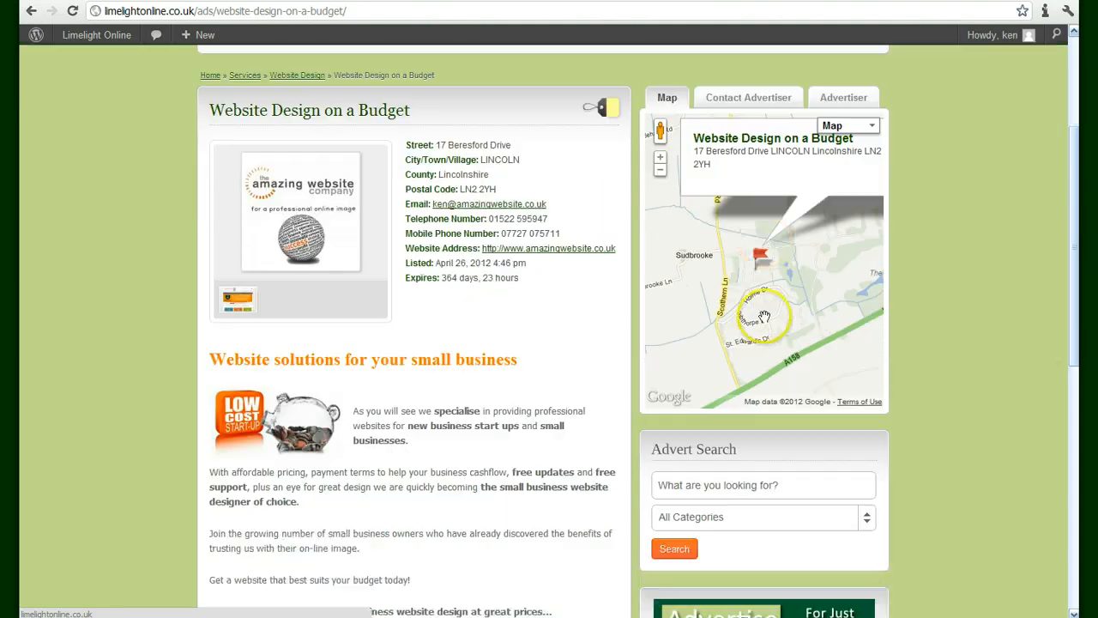
{"action": "scroll", "coordinate": [762, 305], "scroll_direction": "up", "scroll_amount": 1}
{"action": "scroll", "coordinate": [755, 299], "scroll_direction": "down", "scroll_amount": 3}
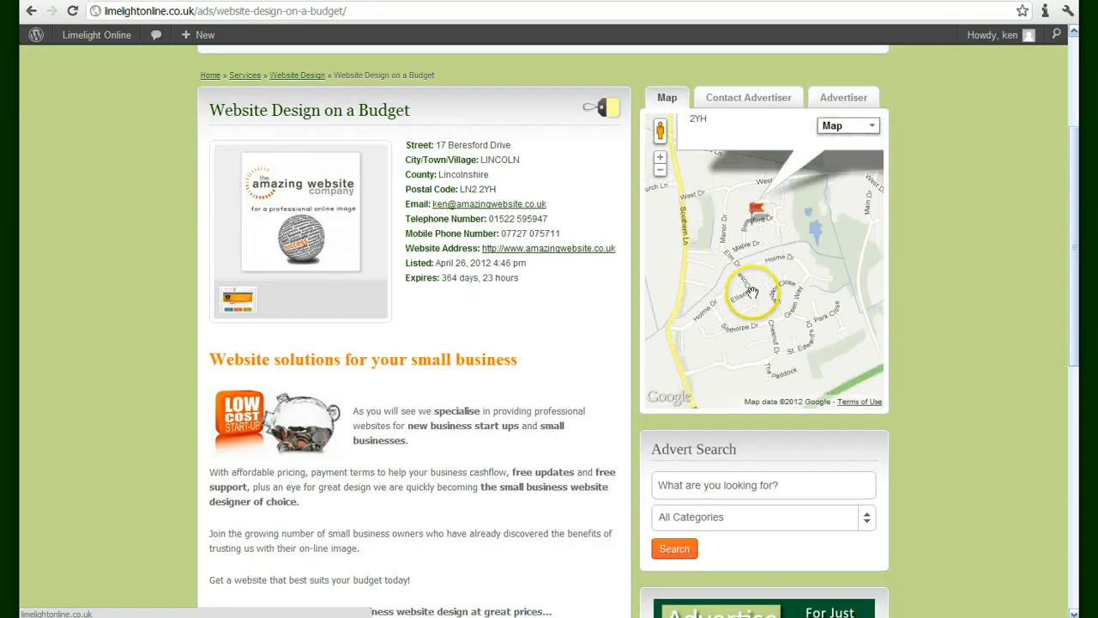
{"action": "scroll", "coordinate": [751, 292], "scroll_direction": "down", "scroll_amount": 1}
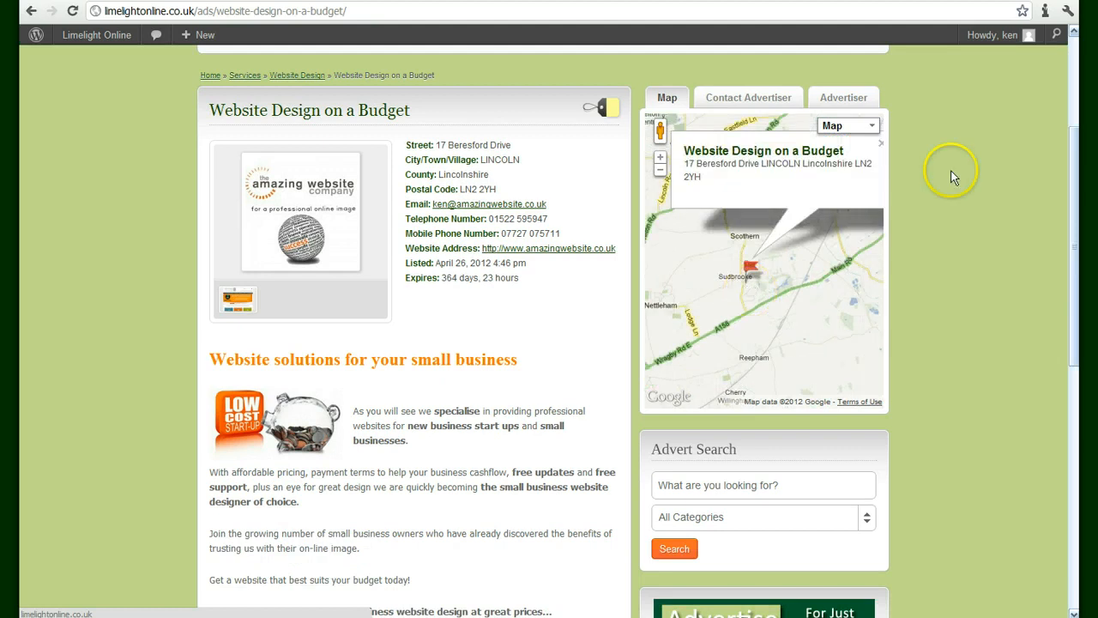
View the Contact Advertiser and Advertiser tabs, then return to the ad's location map
{"action": "left_click", "coordinate": [753, 99]}
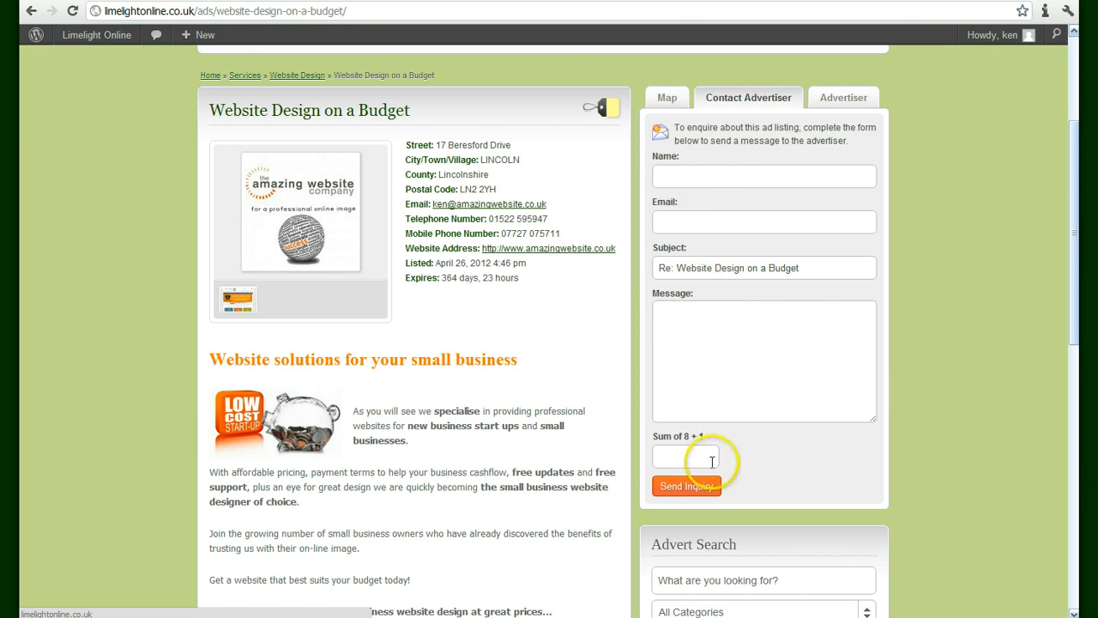
{"action": "left_click", "coordinate": [844, 98]}
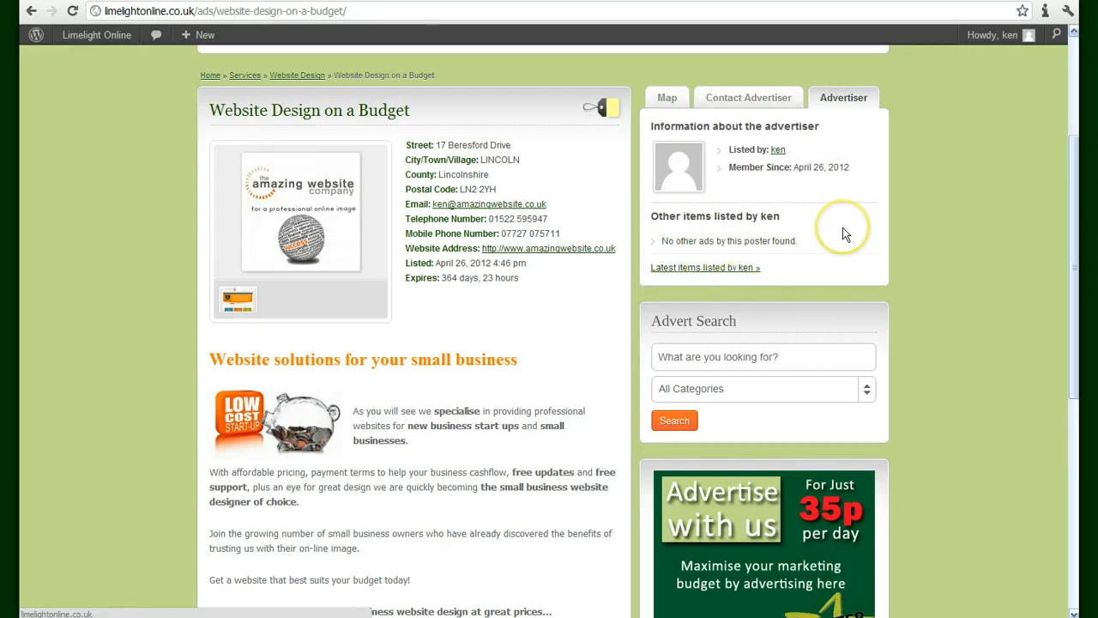
{"action": "left_click", "coordinate": [669, 98]}
{"action": "scroll", "coordinate": [468, 171], "scroll_direction": "down", "scroll_amount": 3}
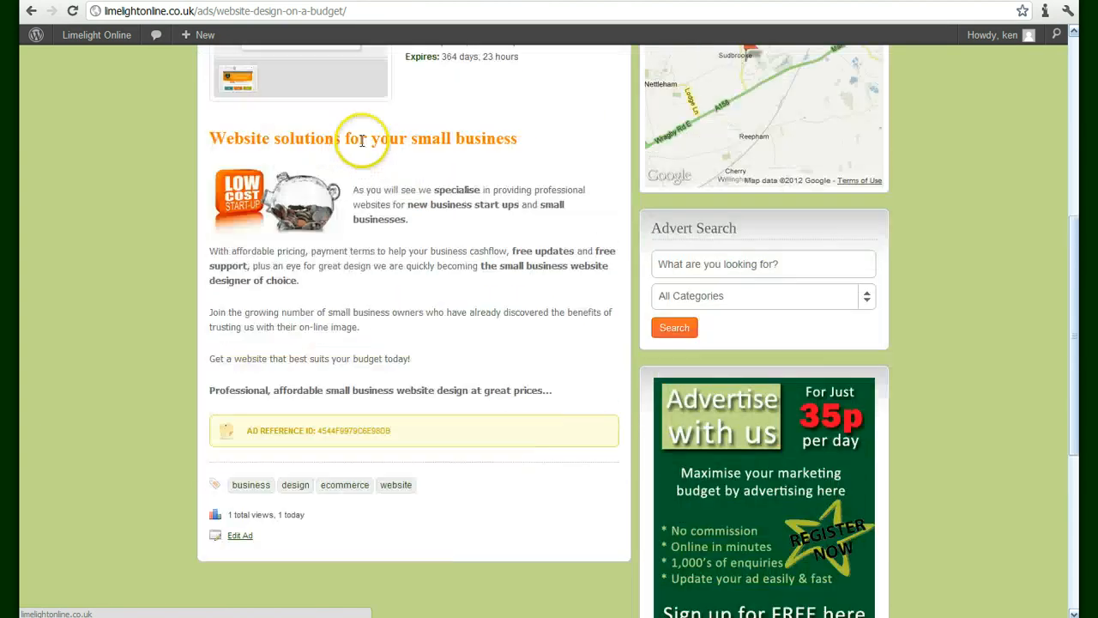
{"action": "scroll", "coordinate": [361, 141], "scroll_direction": "up", "scroll_amount": 1}
{"action": "scroll", "coordinate": [411, 207], "scroll_direction": "down", "scroll_amount": 1}
{"action": "scroll", "coordinate": [409, 207], "scroll_direction": "up", "scroll_amount": 3}
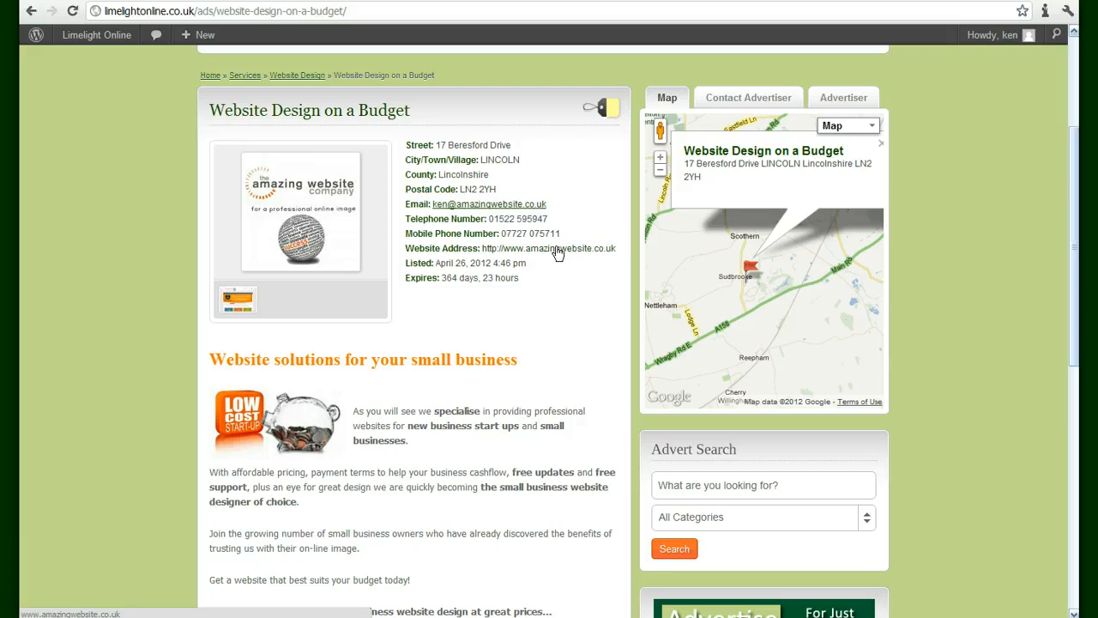
{"action": "scroll", "coordinate": [556, 249], "scroll_direction": "up", "scroll_amount": 5}
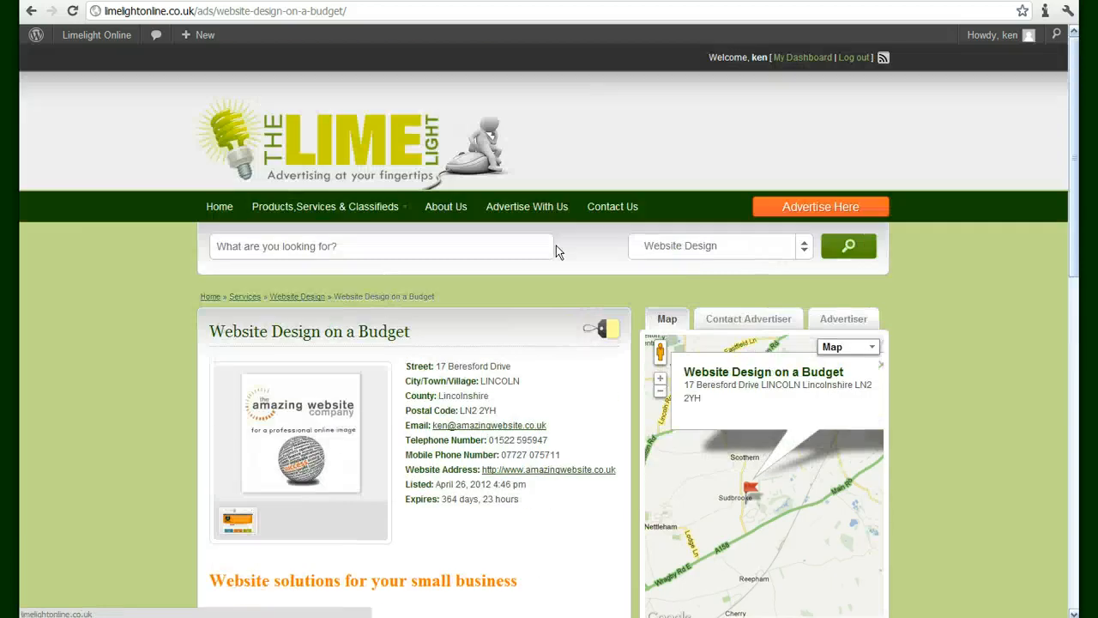
{"action": "scroll", "coordinate": [556, 249], "scroll_direction": "down", "scroll_amount": 2}
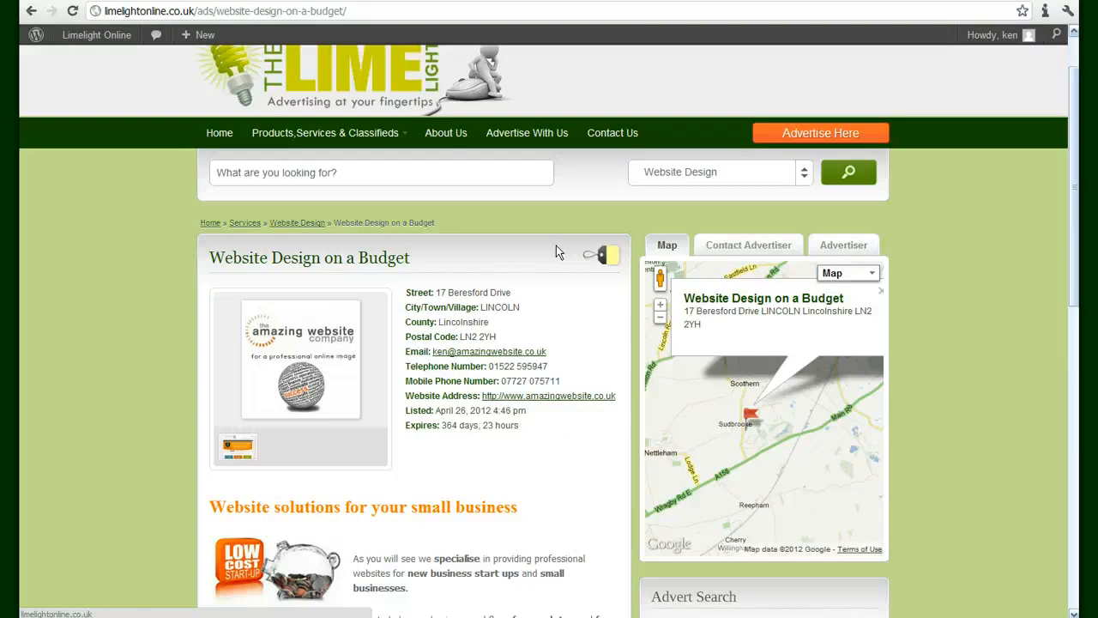
{"action": "left_click", "coordinate": [506, 324]}
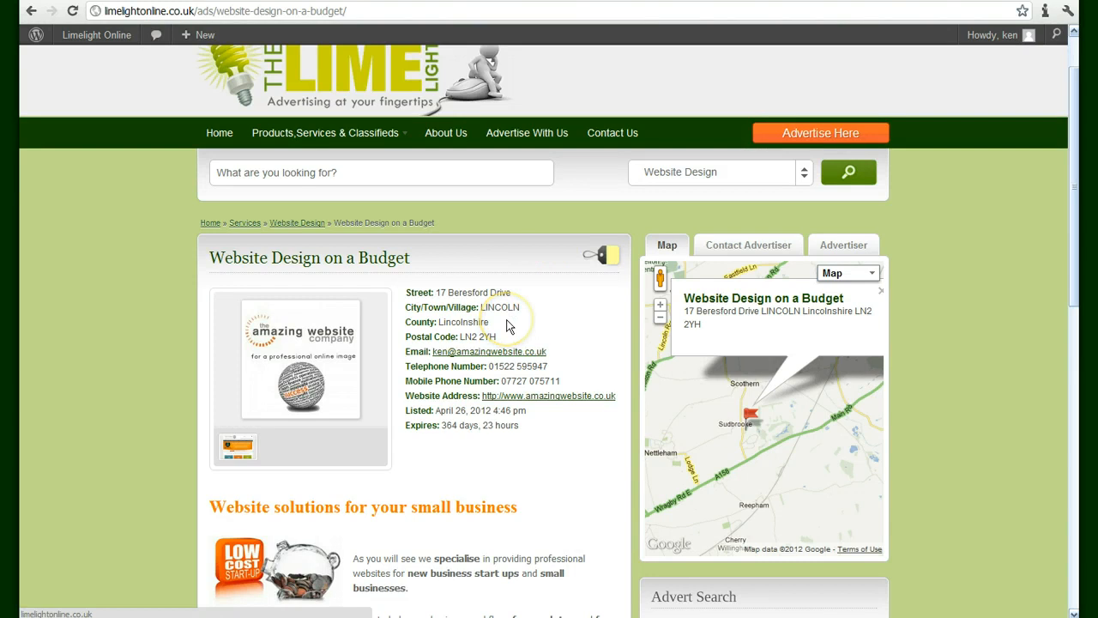